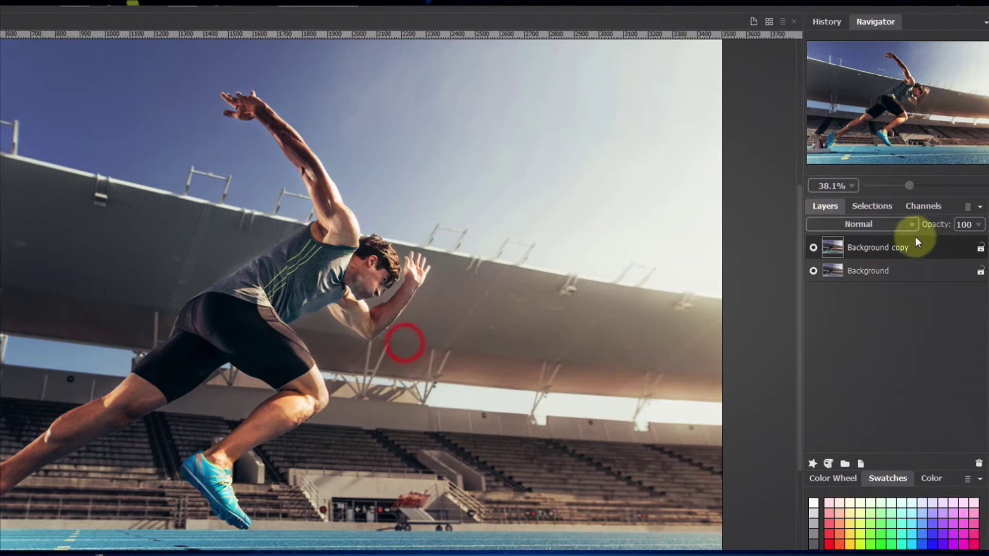
Step: Rename the Background copy layer to "Particles"
{"action": "double_click", "coordinate": [917, 251]}
{"action": "type", "text": "Part"}
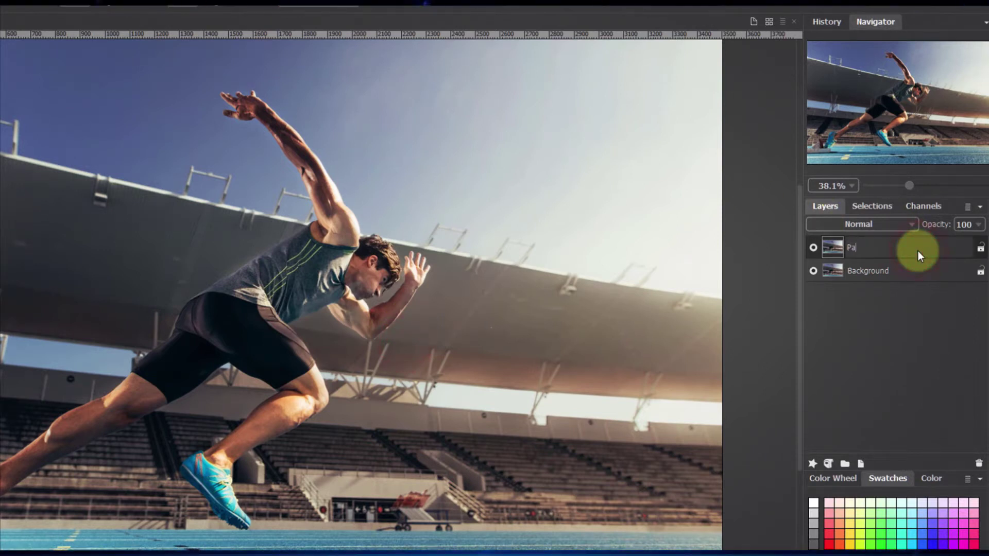
{"action": "type", "text": "icles"}
{"action": "key", "text": "Return"}
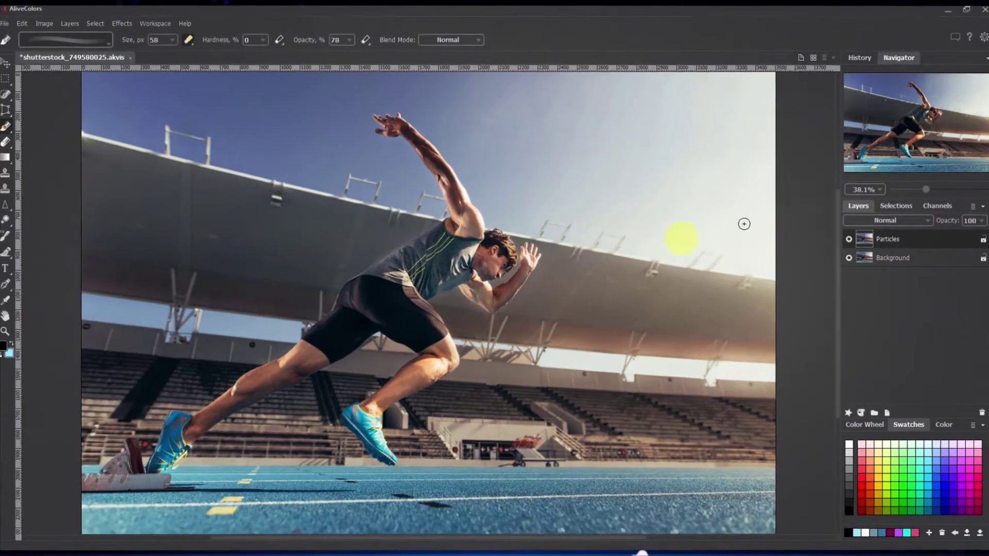
Step: Launch the AKVIS Explosion plugin on the Particles layer
{"action": "left_click", "coordinate": [128, 23]}
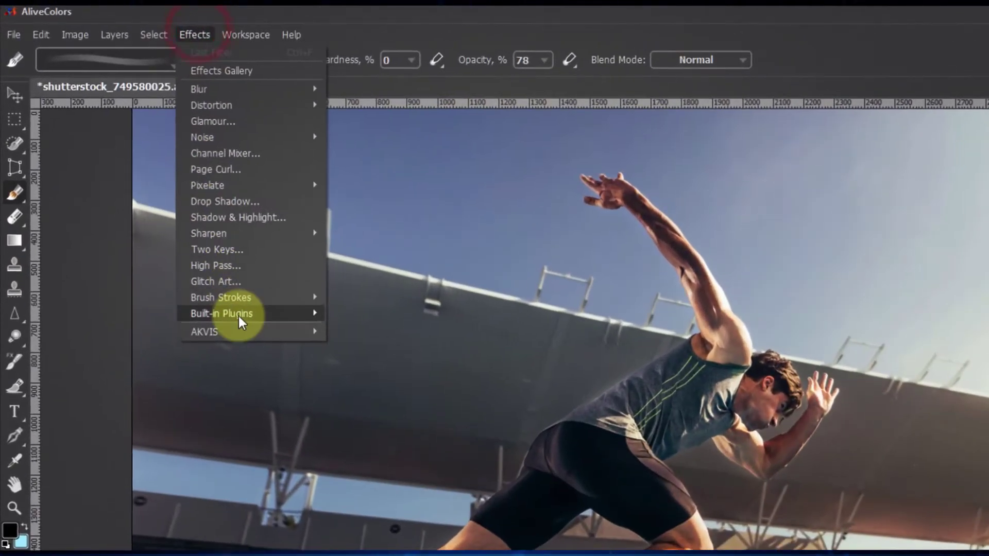
{"action": "mouse_move", "coordinate": [155, 215]}
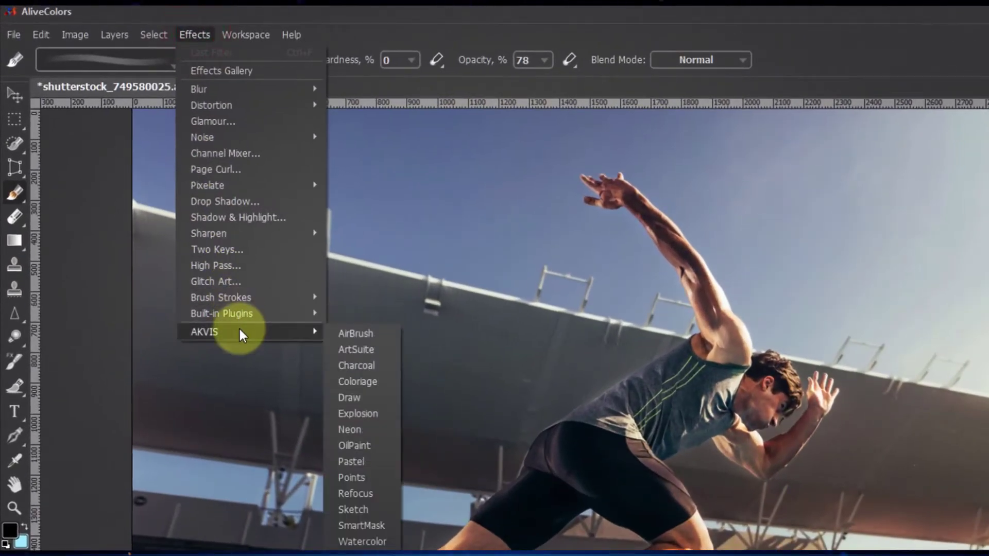
{"action": "left_click", "coordinate": [364, 413]}
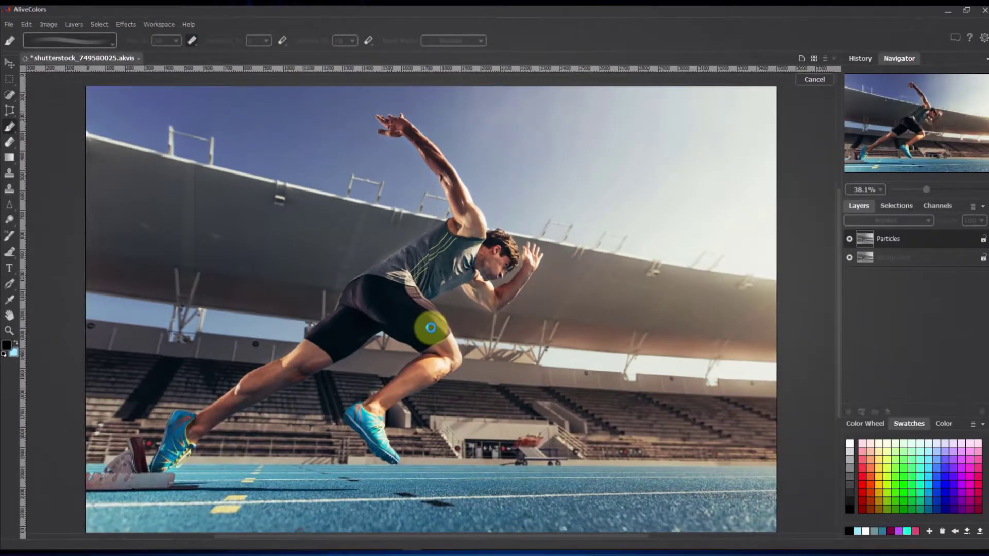
{"action": "left_click", "coordinate": [918, 218]}
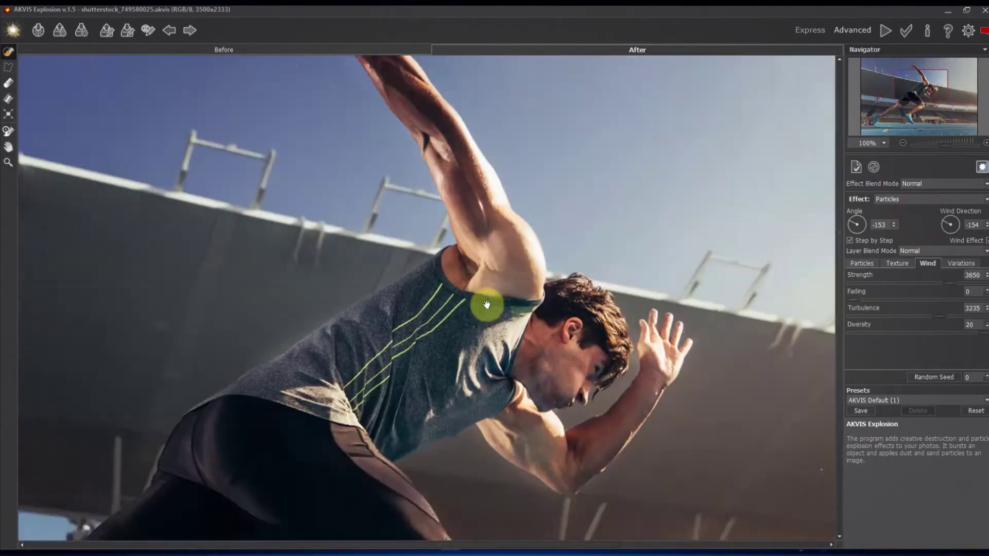
Step: Brush the particle effect along the fingers and the rear edge of the athlete's raised arm
{"action": "scroll", "coordinate": [485, 302], "scroll_direction": "up", "scroll_amount": 3}
{"action": "mouse_move", "coordinate": [250, 150]}
{"action": "left_mouse_down"}
{"action": "mouse_move", "coordinate": [287, 201]}
{"action": "mouse_move", "coordinate": [262, 193]}
{"action": "mouse_move", "coordinate": [271, 199]}
{"action": "left_mouse_up"}
{"action": "mouse_move", "coordinate": [343, 222]}
{"action": "left_mouse_down"}
{"action": "mouse_move", "coordinate": [376, 254]}
{"action": "mouse_move", "coordinate": [441, 372]}
{"action": "left_mouse_up"}
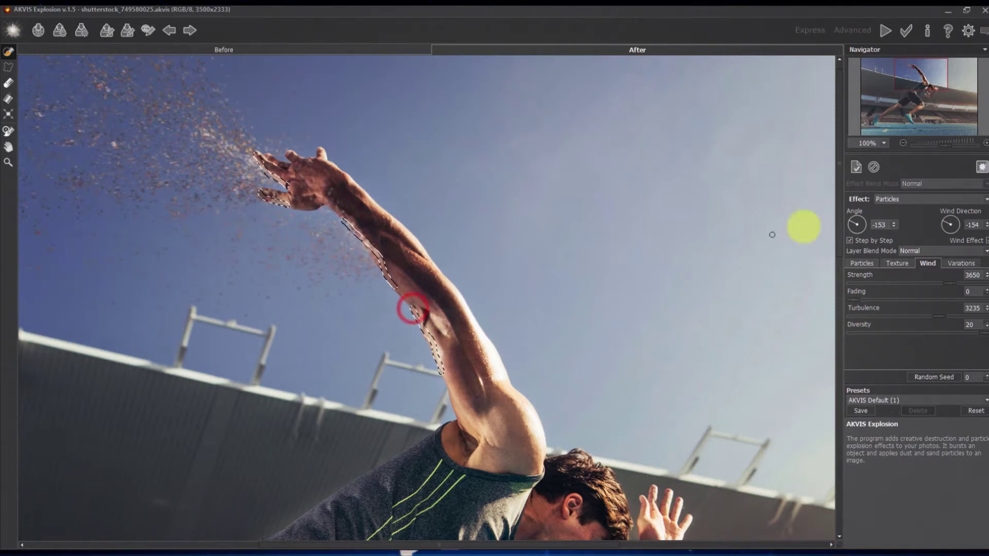
Step: Try the Color Dodge effect blend mode on the particles and switch it to Hard Light
{"action": "left_click", "coordinate": [921, 184]}
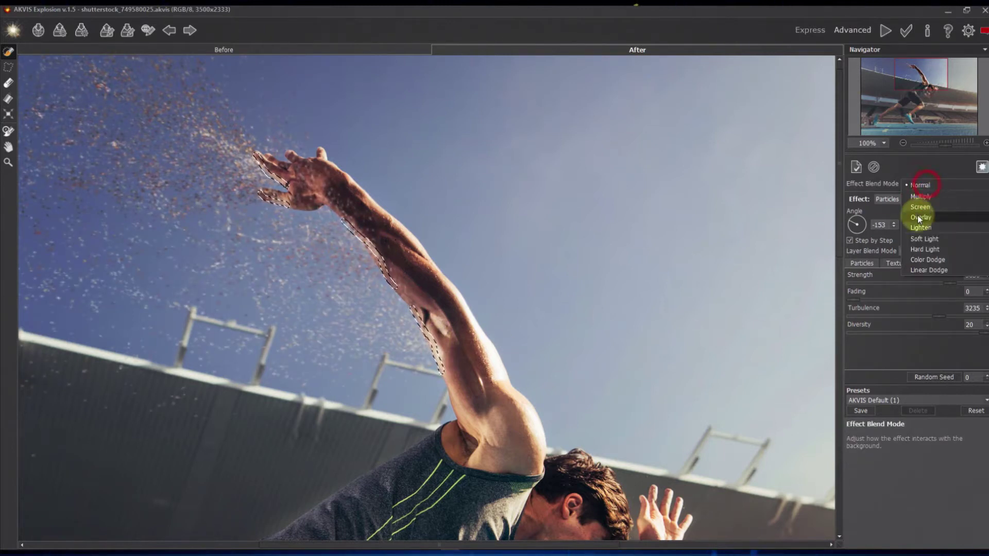
{"action": "left_click", "coordinate": [927, 259]}
{"action": "scroll", "coordinate": [537, 316], "scroll_direction": "down", "scroll_amount": 3}
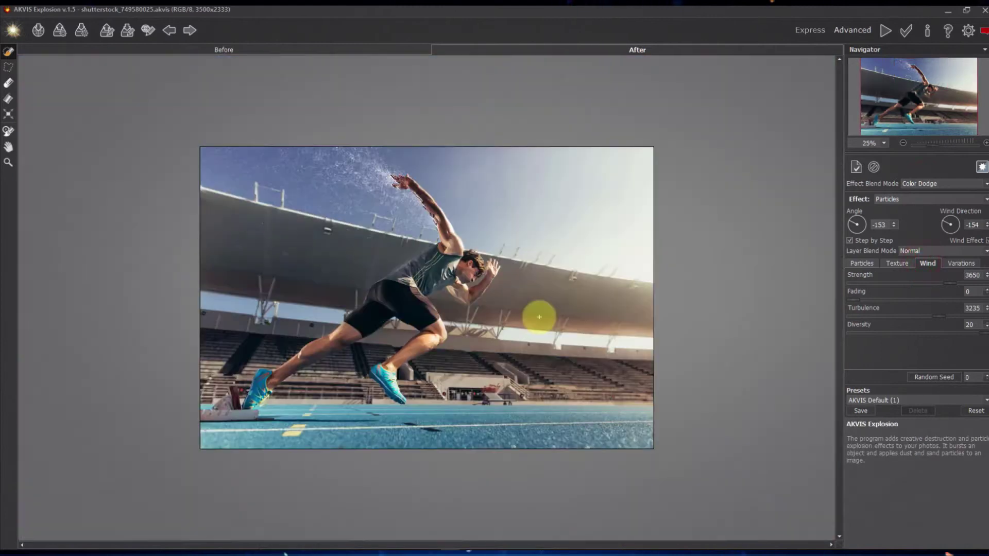
{"action": "scroll", "coordinate": [539, 316], "scroll_direction": "up", "scroll_amount": 2}
{"action": "scroll", "coordinate": [539, 316], "scroll_direction": "down", "scroll_amount": 1}
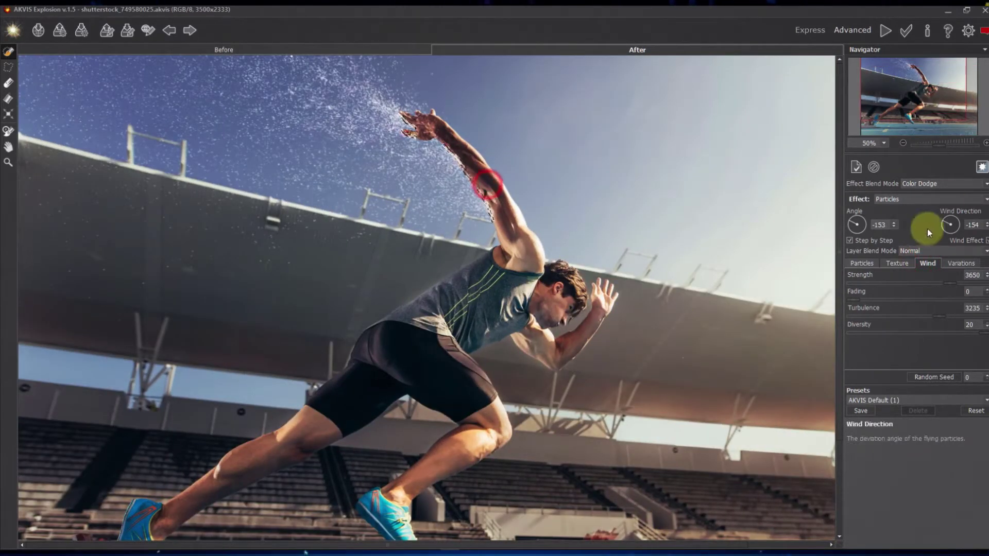
{"action": "left_click", "coordinate": [955, 184]}
{"action": "left_click", "coordinate": [947, 172]}
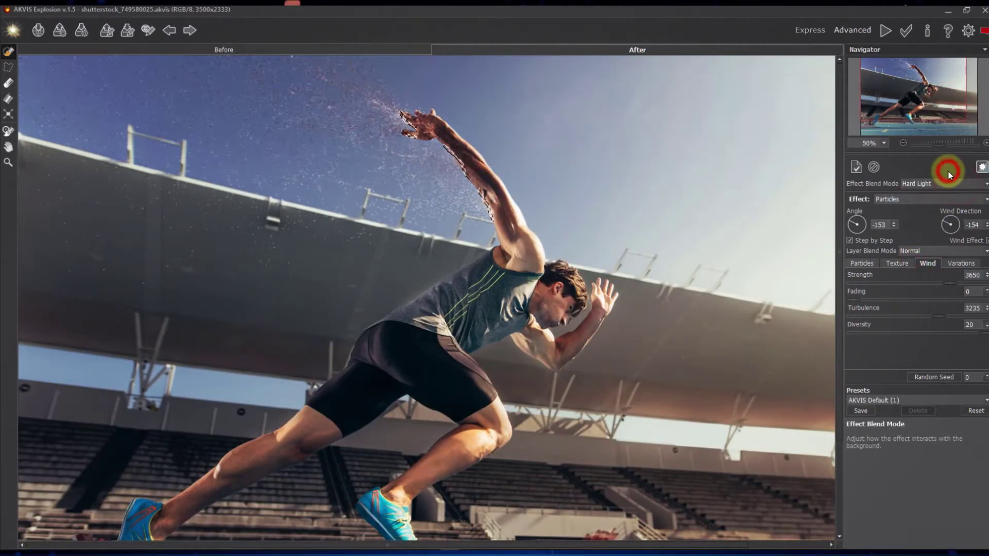
Step: Extend the particle effect along the rest of the raised arm and the back edge of the shirt
{"action": "scroll", "coordinate": [499, 227], "scroll_direction": "up", "scroll_amount": 3}
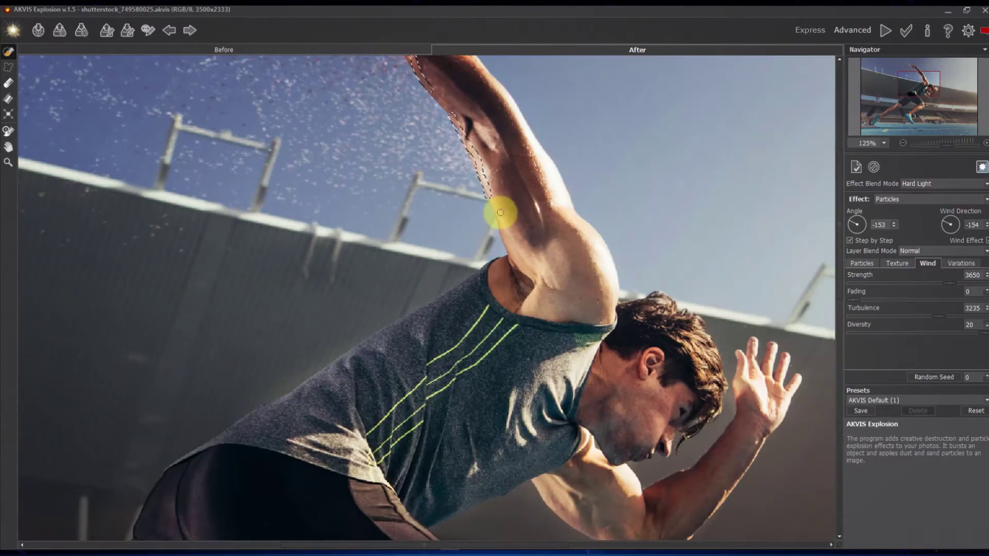
{"action": "mouse_move", "coordinate": [498, 216]}
{"action": "left_mouse_down"}
{"action": "mouse_move", "coordinate": [505, 243]}
{"action": "mouse_move", "coordinate": [494, 263]}
{"action": "mouse_move", "coordinate": [370, 349]}
{"action": "left_mouse_up"}
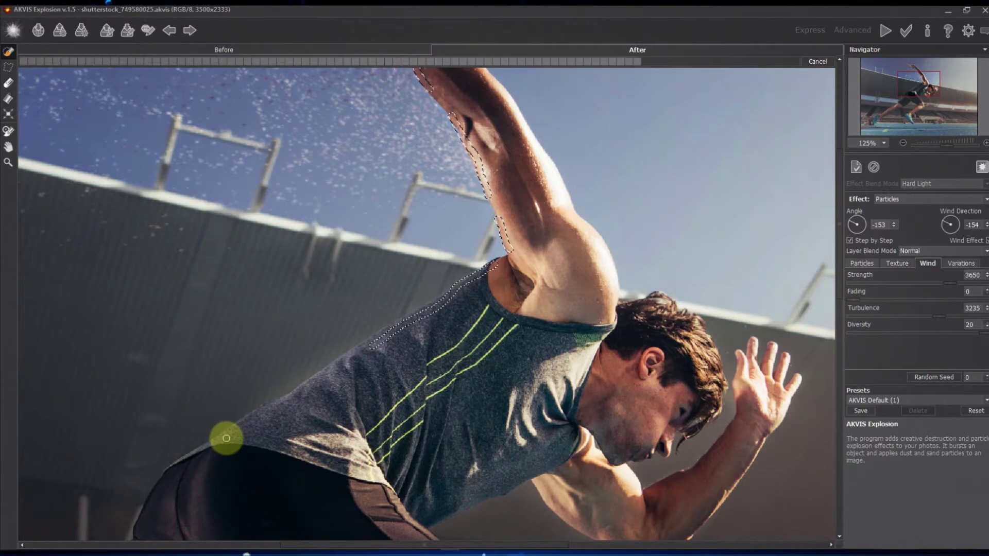
{"action": "left_click_drag", "start_coordinate": [226, 437], "coordinate": [325, 373]}
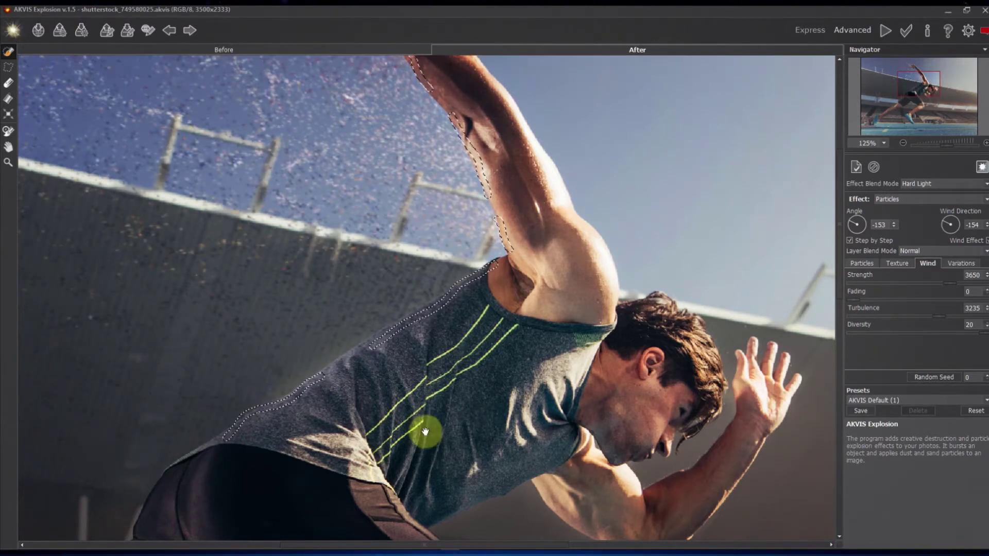
Step: Brush particles along the front leg from the shorts' side to the ankle, and erase the stray stroke beneath the rear thigh
{"action": "left_click_drag", "start_coordinate": [424, 431], "coordinate": [396, 211]}
{"action": "mouse_move", "coordinate": [321, 249]}
{"action": "left_mouse_down"}
{"action": "mouse_move", "coordinate": [353, 314]}
{"action": "mouse_move", "coordinate": [423, 355]}
{"action": "mouse_move", "coordinate": [463, 426]}
{"action": "mouse_move", "coordinate": [476, 478]}
{"action": "left_mouse_up"}
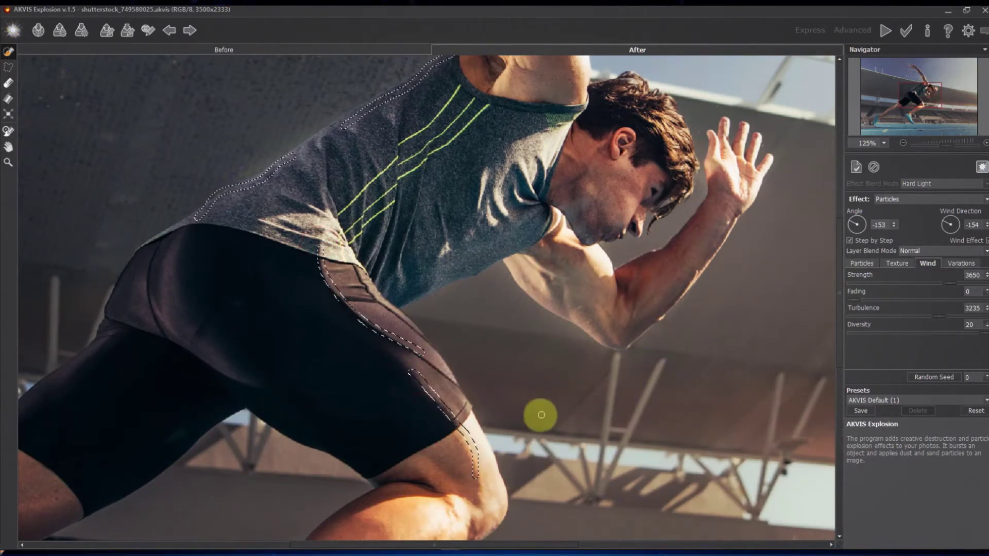
{"action": "mouse_move", "coordinate": [415, 453]}
{"action": "left_mouse_down"}
{"action": "mouse_move", "coordinate": [481, 358]}
{"action": "mouse_move", "coordinate": [558, 364]}
{"action": "mouse_move", "coordinate": [527, 372]}
{"action": "mouse_move", "coordinate": [551, 359]}
{"action": "mouse_move", "coordinate": [370, 477]}
{"action": "mouse_move", "coordinate": [419, 457]}
{"action": "left_mouse_up"}
{"action": "left_click_drag", "start_coordinate": [359, 517], "coordinate": [363, 517]}
{"action": "mouse_move", "coordinate": [242, 385]}
{"action": "left_mouse_down"}
{"action": "mouse_move", "coordinate": [421, 397]}
{"action": "mouse_move", "coordinate": [411, 382]}
{"action": "left_mouse_up"}
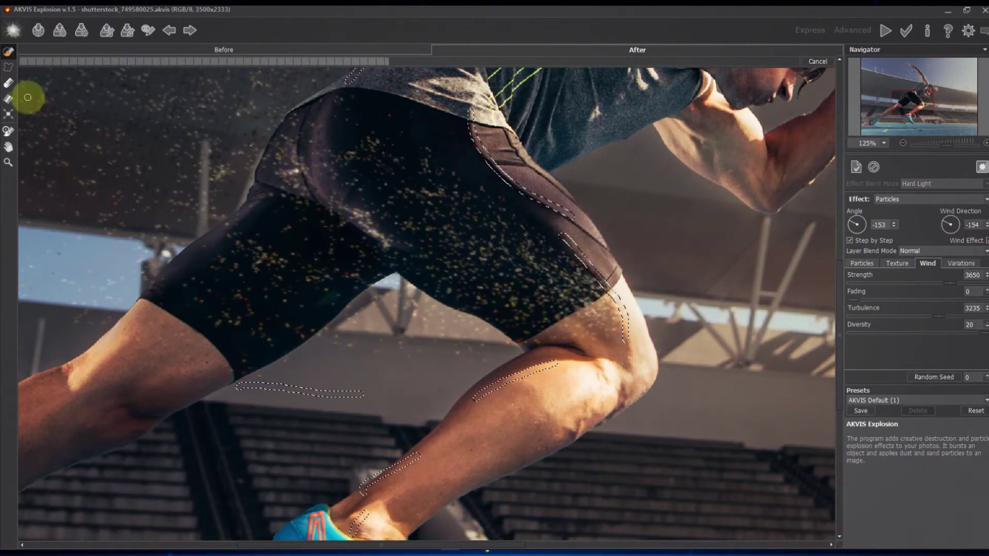
{"action": "left_click", "coordinate": [8, 82]}
{"action": "left_click", "coordinate": [360, 390]}
Step: Brush particles along the upper edge of the rear leg and the heel of its shoe
{"action": "left_click", "coordinate": [8, 51]}
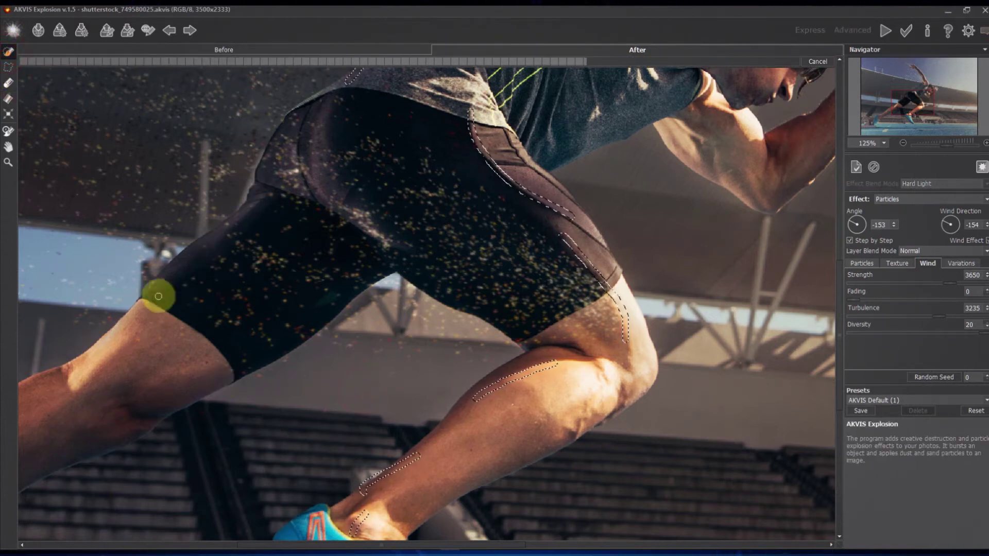
{"action": "mouse_move", "coordinate": [225, 227]}
{"action": "left_mouse_down"}
{"action": "mouse_move", "coordinate": [102, 342]}
{"action": "mouse_move", "coordinate": [113, 361]}
{"action": "mouse_move", "coordinate": [98, 380]}
{"action": "mouse_move", "coordinate": [333, 322]}
{"action": "mouse_move", "coordinate": [421, 264]}
{"action": "left_mouse_up"}
{"action": "mouse_move", "coordinate": [421, 264]}
{"action": "left_mouse_down"}
{"action": "mouse_move", "coordinate": [272, 342]}
{"action": "mouse_move", "coordinate": [159, 434]}
{"action": "mouse_move", "coordinate": [76, 452]}
{"action": "mouse_move", "coordinate": [242, 393]}
{"action": "mouse_move", "coordinate": [216, 340]}
{"action": "left_mouse_up"}
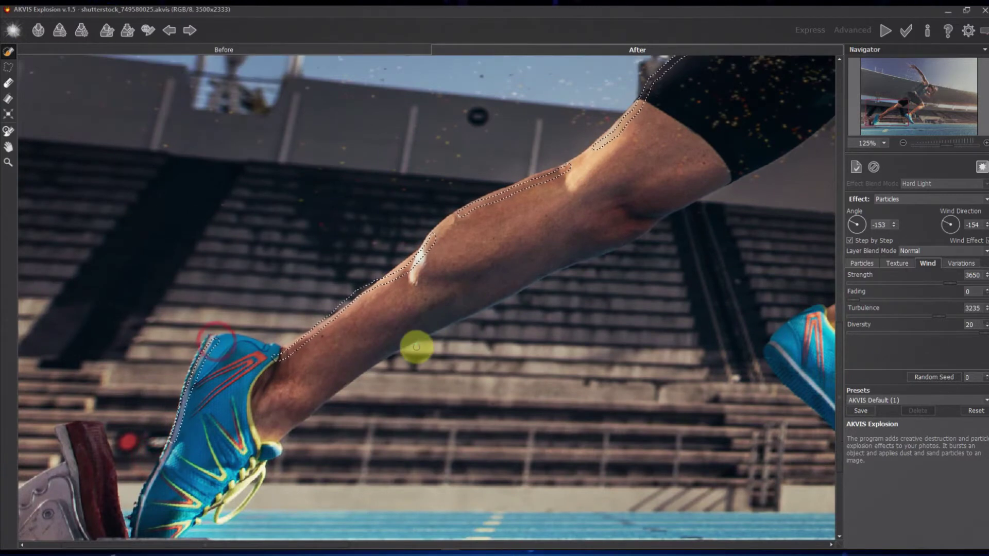
Step: Set the wind turbulence to 4529 and the wind fading to 48
{"action": "scroll", "coordinate": [416, 347], "scroll_direction": "down", "scroll_amount": 3}
{"action": "scroll", "coordinate": [393, 265], "scroll_direction": "up", "scroll_amount": 4}
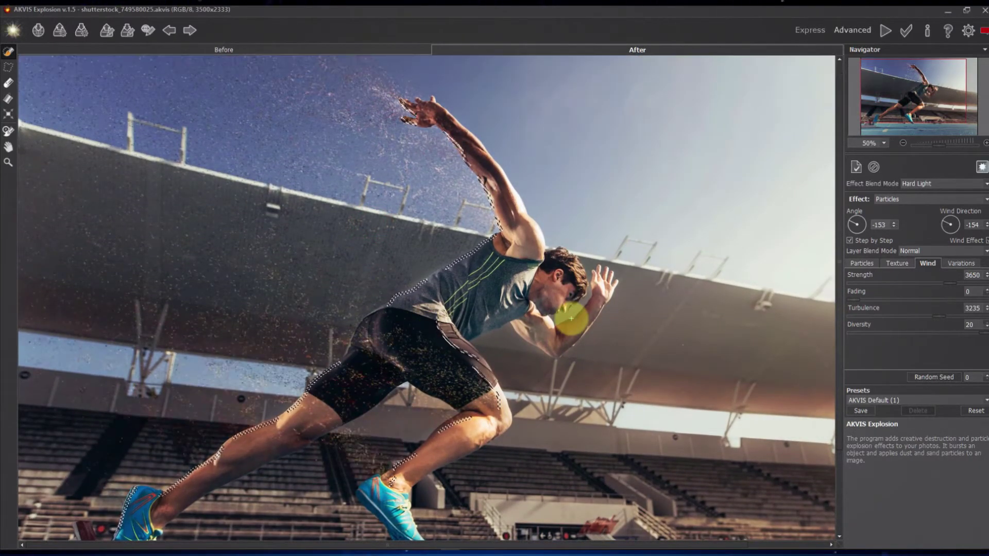
{"action": "left_click", "coordinate": [937, 316]}
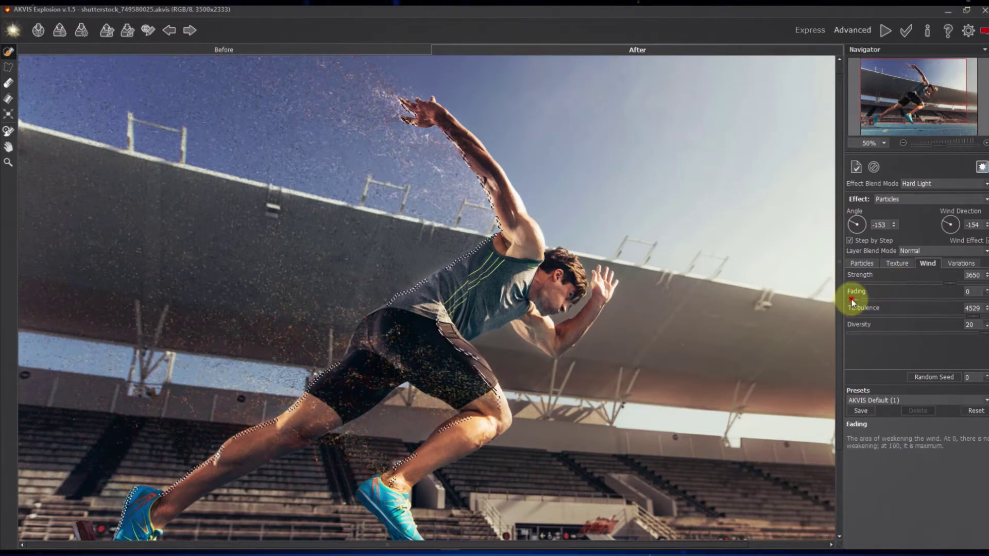
{"action": "left_click_drag", "start_coordinate": [850, 299], "coordinate": [915, 301]}
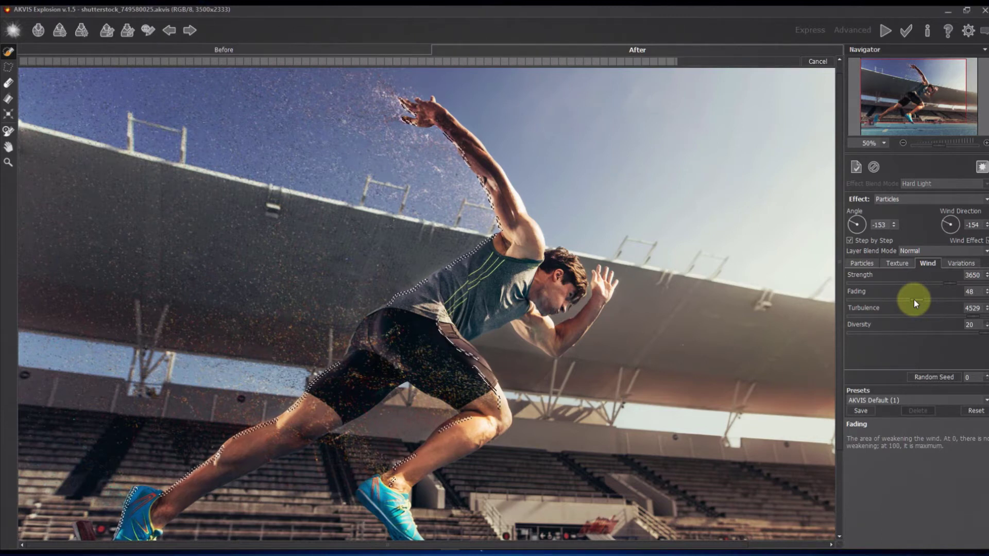
Step: Set the particle dispersion to 17 and the particle size to 11
{"action": "left_click", "coordinate": [870, 261]}
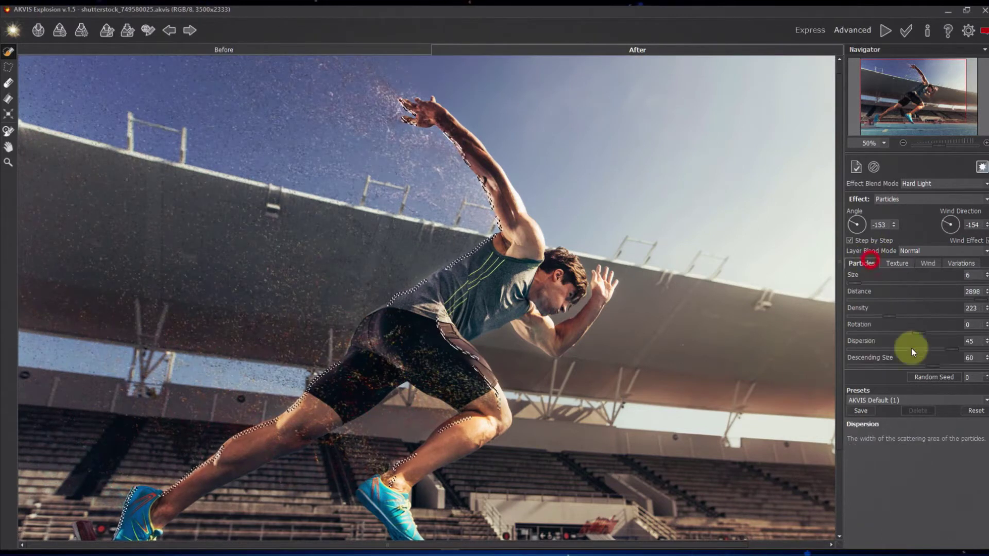
{"action": "left_click_drag", "start_coordinate": [939, 350], "coordinate": [885, 352]}
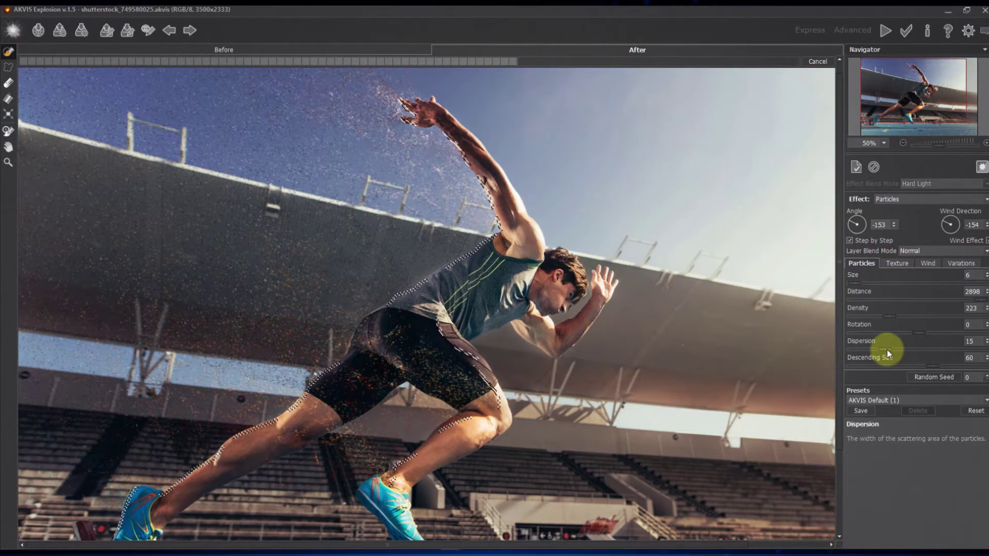
{"action": "left_click_drag", "start_coordinate": [887, 350], "coordinate": [891, 350]}
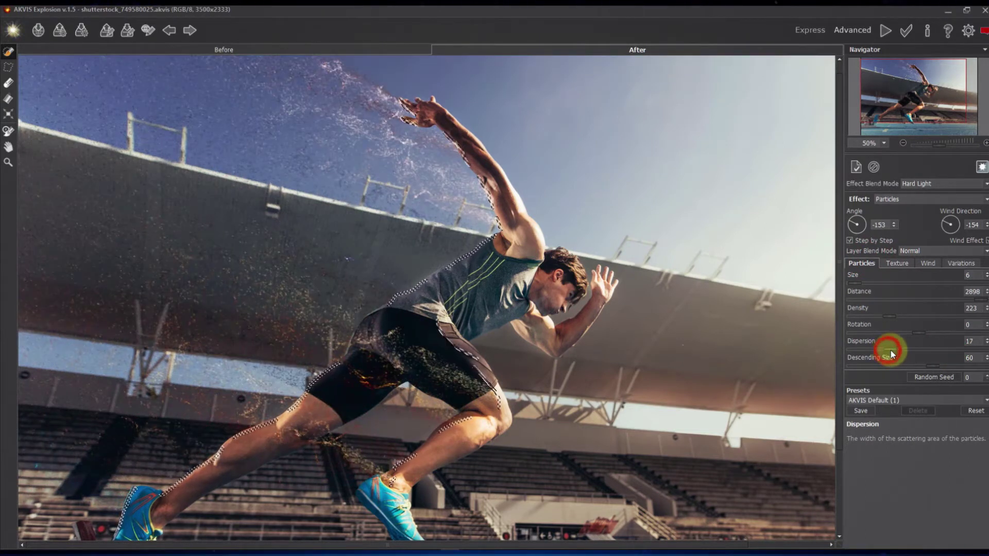
{"action": "left_click", "coordinate": [860, 285]}
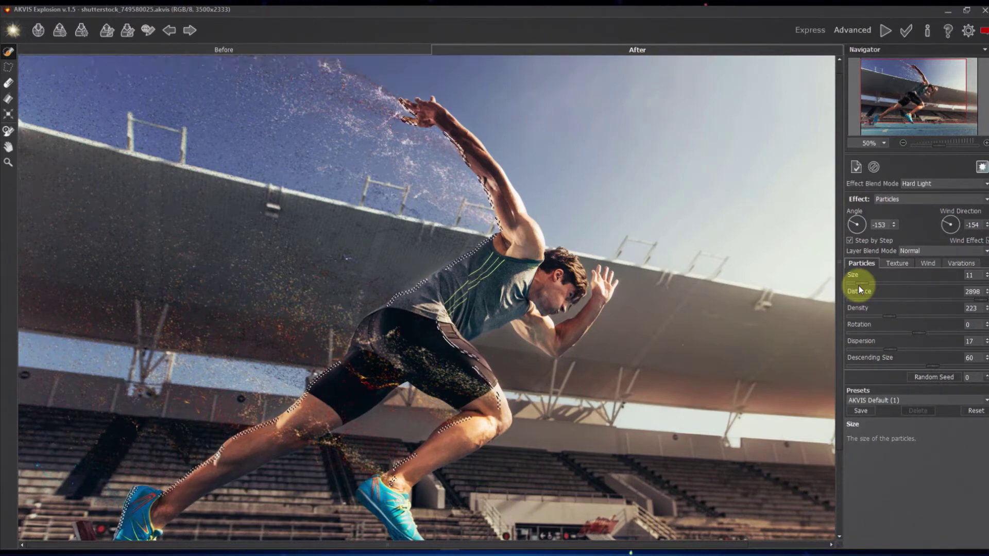
Step: Change the particle texture pattern to the soft-edged round shape
{"action": "left_click", "coordinate": [898, 262]}
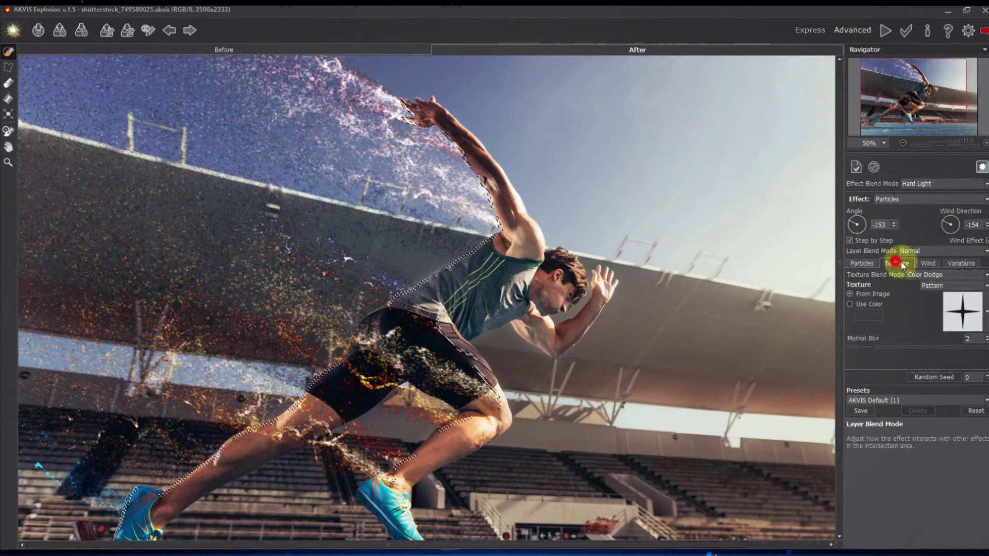
{"action": "left_click", "coordinate": [965, 313]}
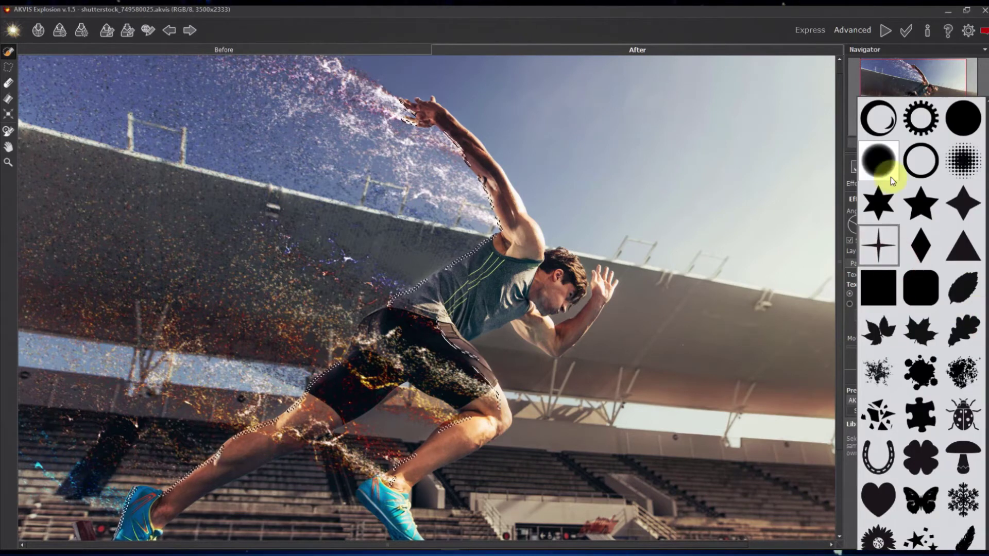
{"action": "left_click", "coordinate": [878, 161]}
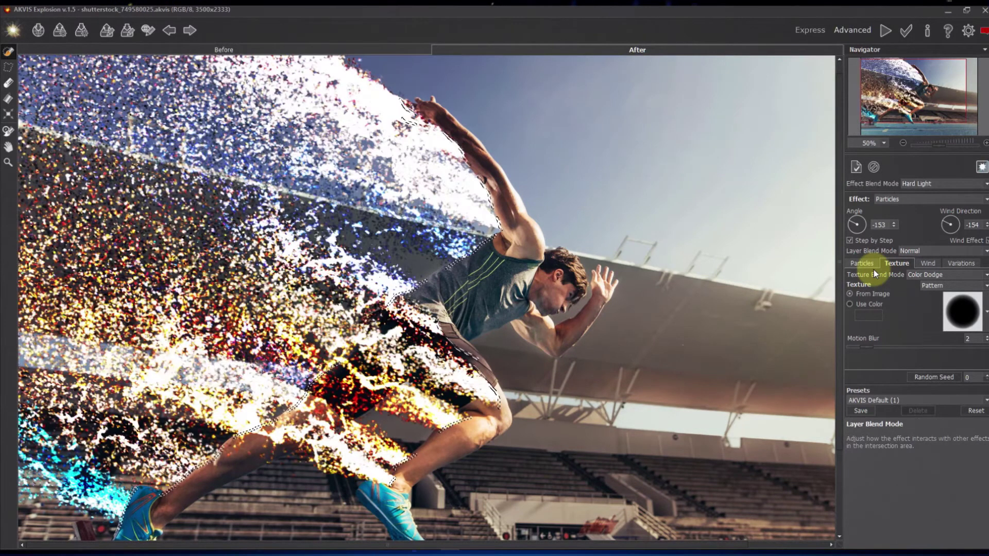
Step: Reduce the particle size to 5 and the density to 74
{"action": "left_click", "coordinate": [865, 263]}
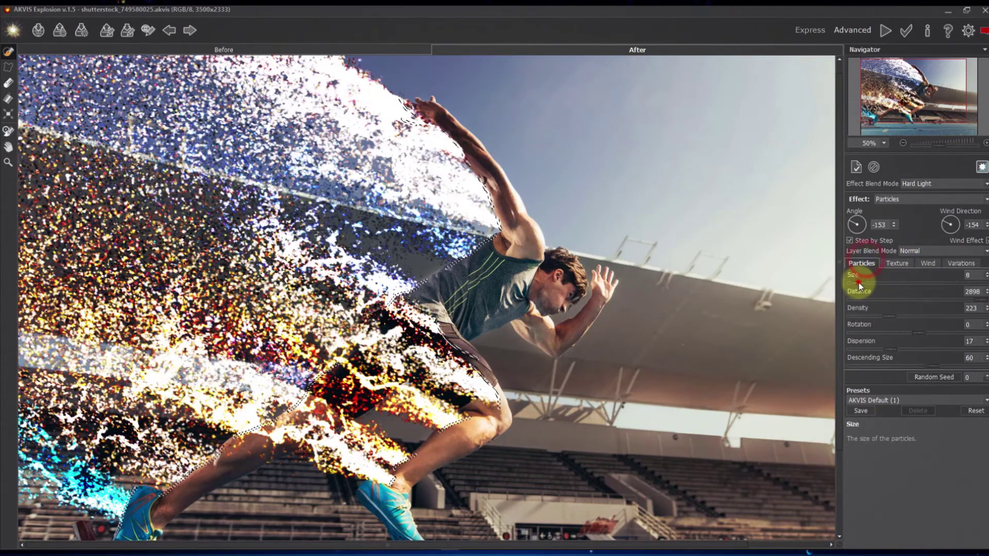
{"action": "left_click", "coordinate": [852, 283]}
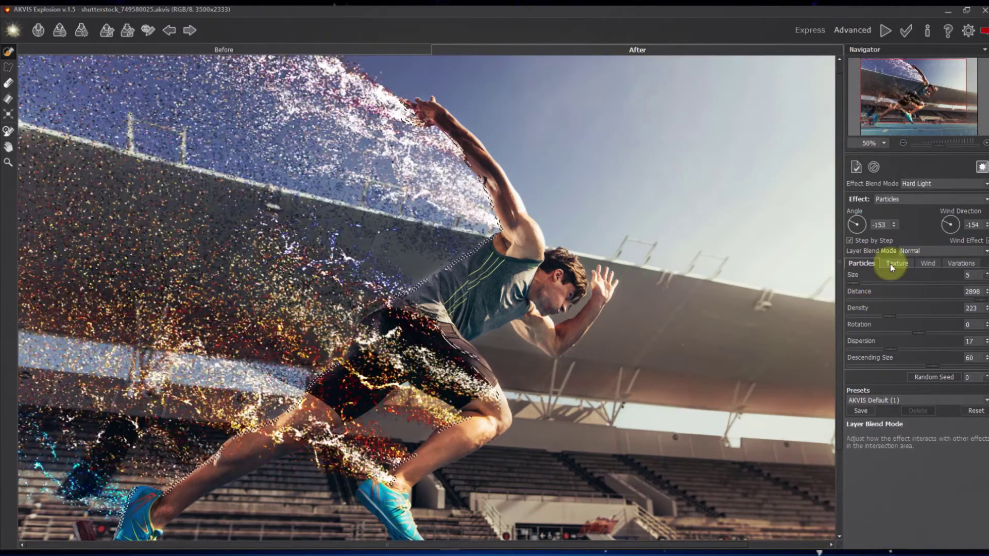
{"action": "left_click_drag", "start_coordinate": [885, 316], "coordinate": [864, 317]}
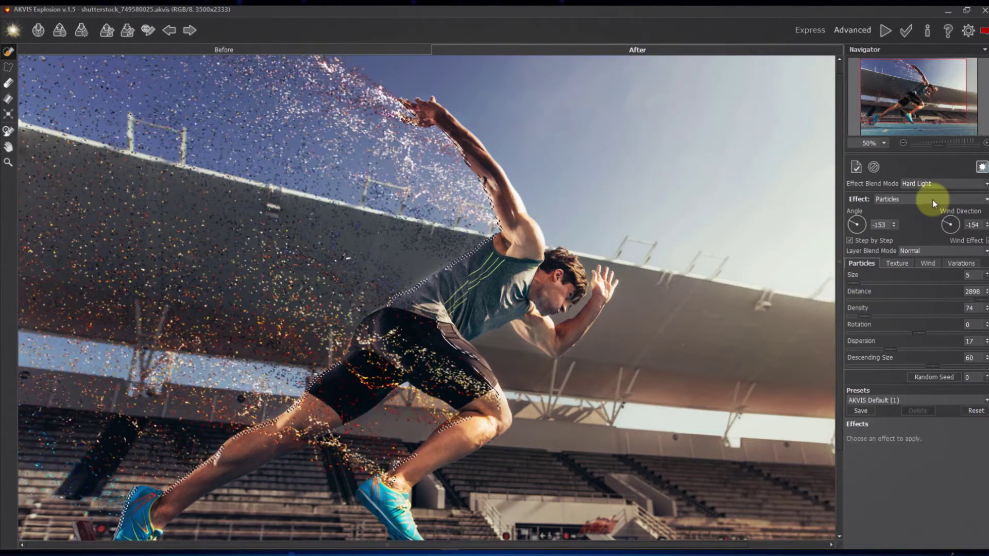
Step: Try the Overlay effect blend mode, then set it to Color Dodge, keeping the particle size at 5
{"action": "left_click", "coordinate": [934, 183]}
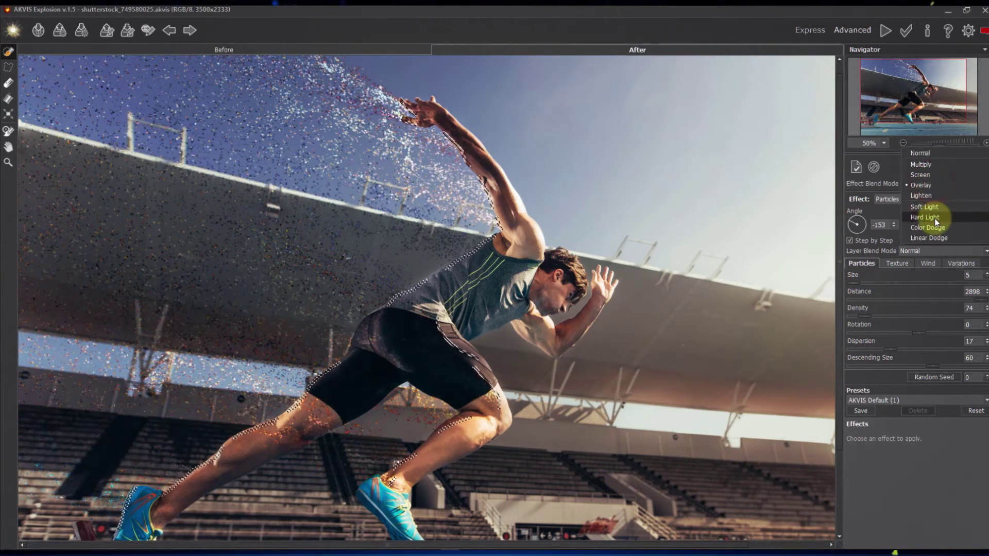
{"action": "left_click", "coordinate": [933, 226]}
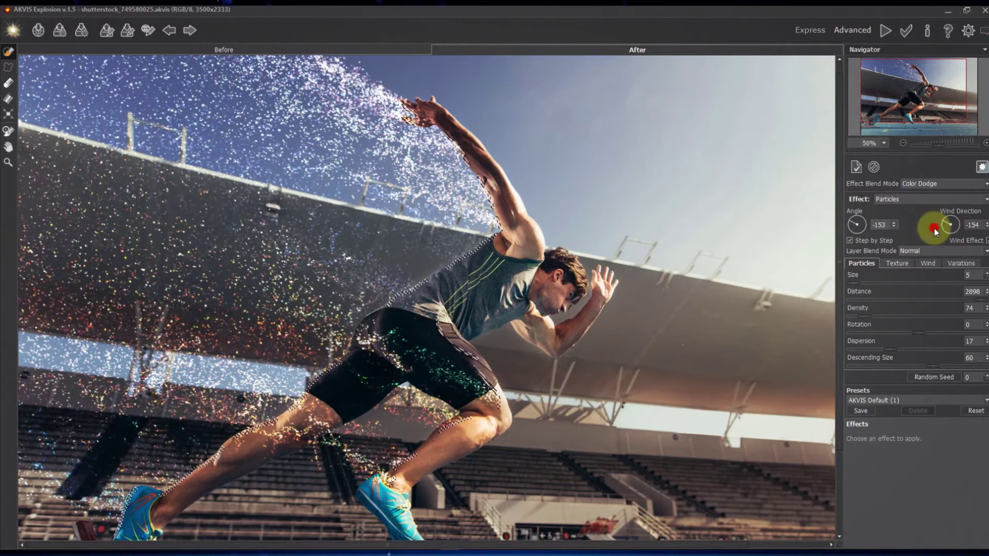
{"action": "left_click", "coordinate": [850, 282]}
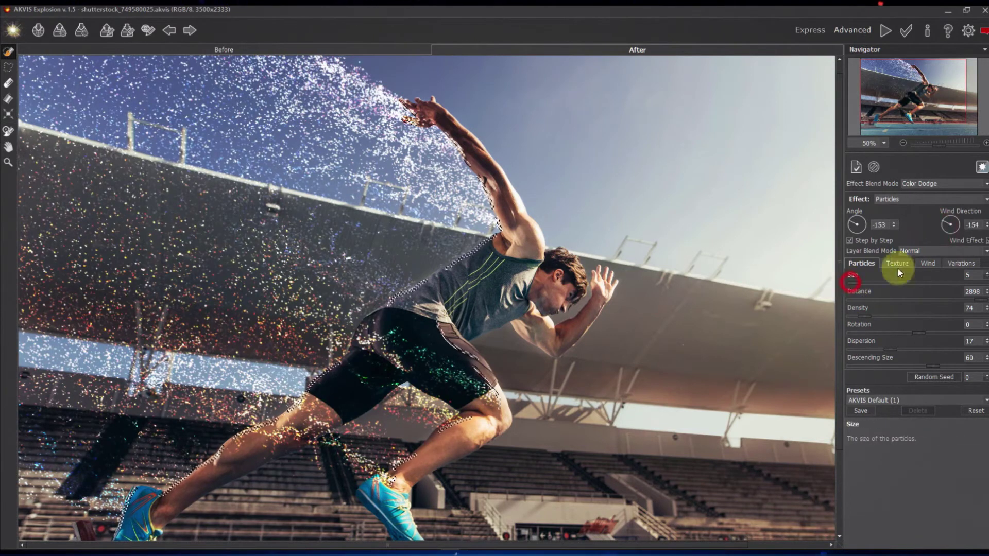
Step: Try the ring shape as the particle texture pattern, then change it to the thin four-pointed star
{"action": "left_click", "coordinate": [888, 263]}
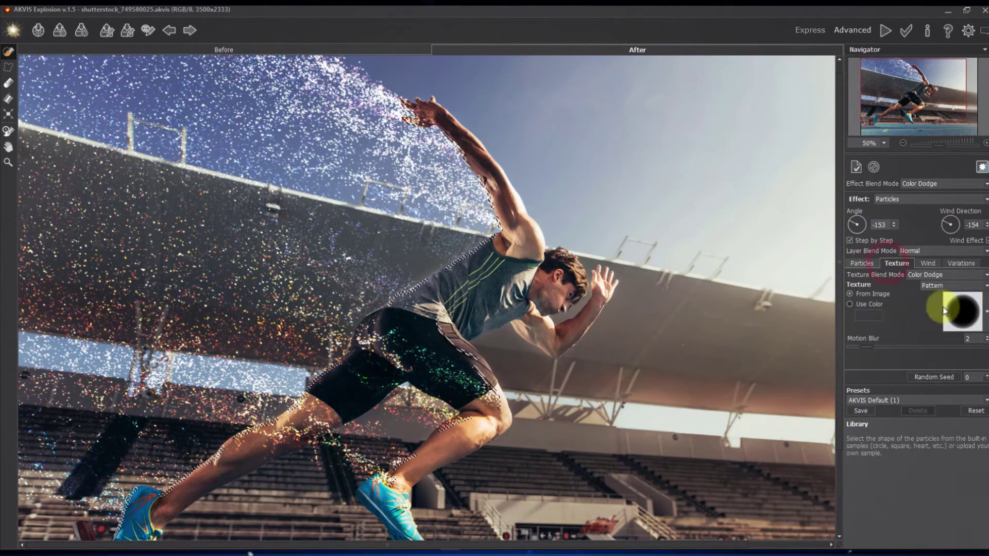
{"action": "left_click", "coordinate": [983, 312]}
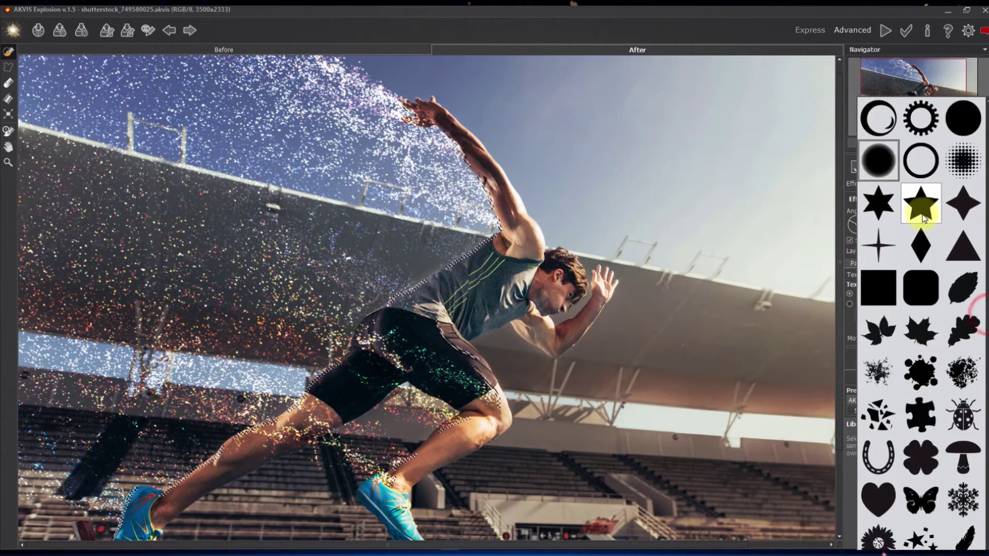
{"action": "left_click", "coordinate": [910, 169]}
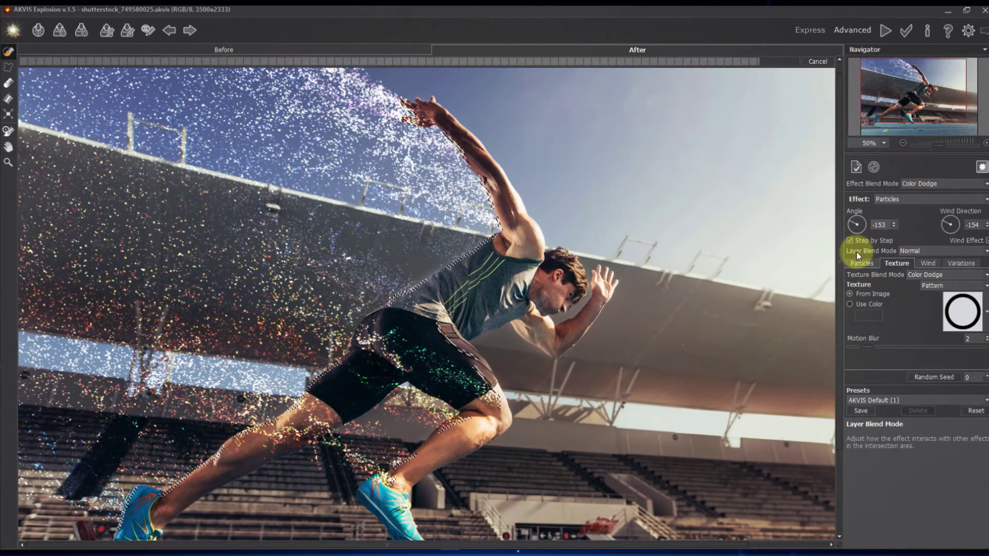
{"action": "left_click", "coordinate": [984, 313]}
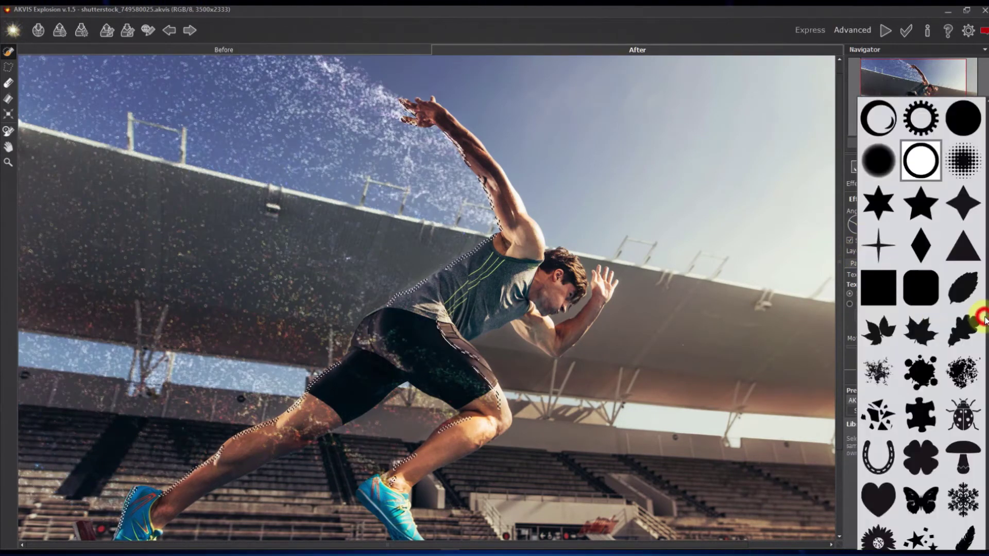
{"action": "left_click", "coordinate": [872, 243]}
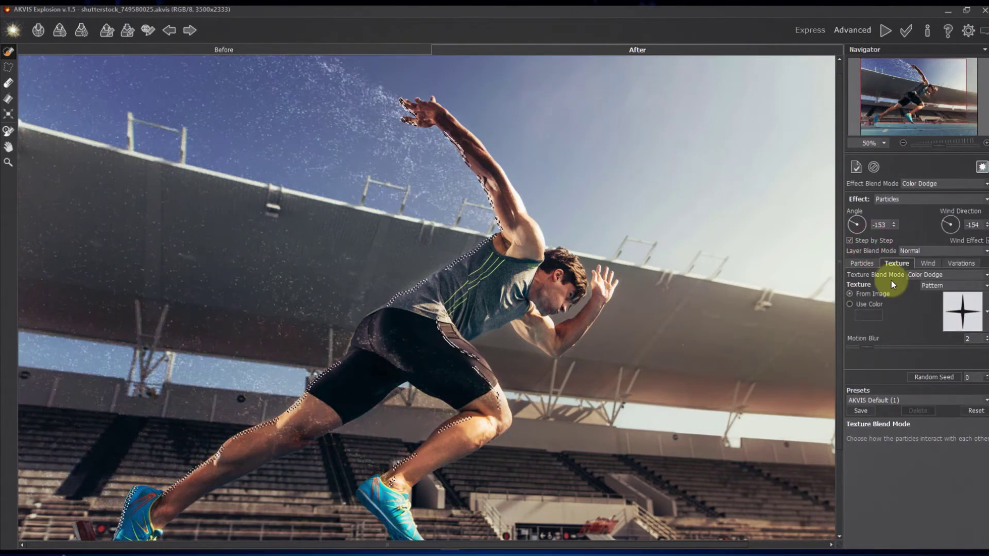
Step: Set the particle texture's motion blur to 4 and generate a new random seed
{"action": "left_click", "coordinate": [883, 348]}
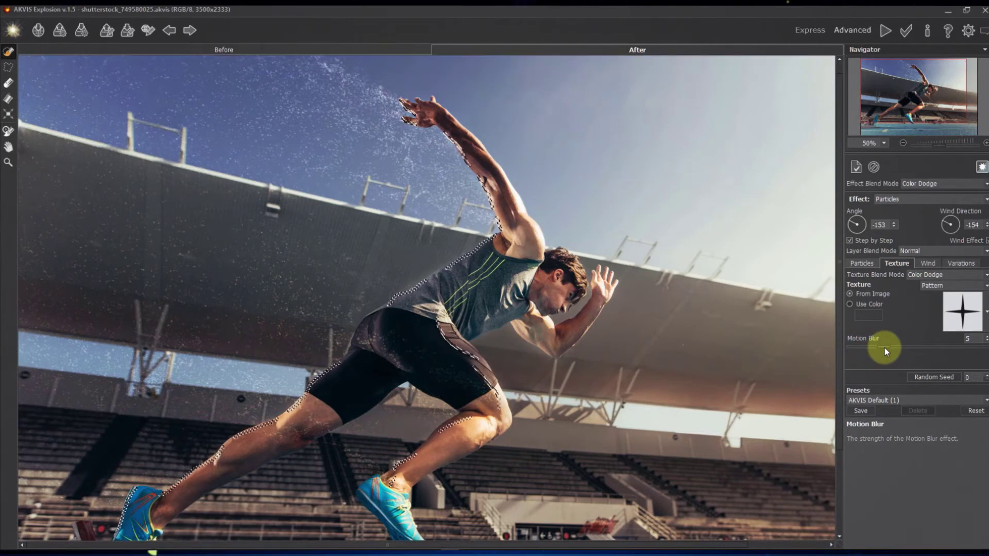
{"action": "left_click", "coordinate": [884, 347]}
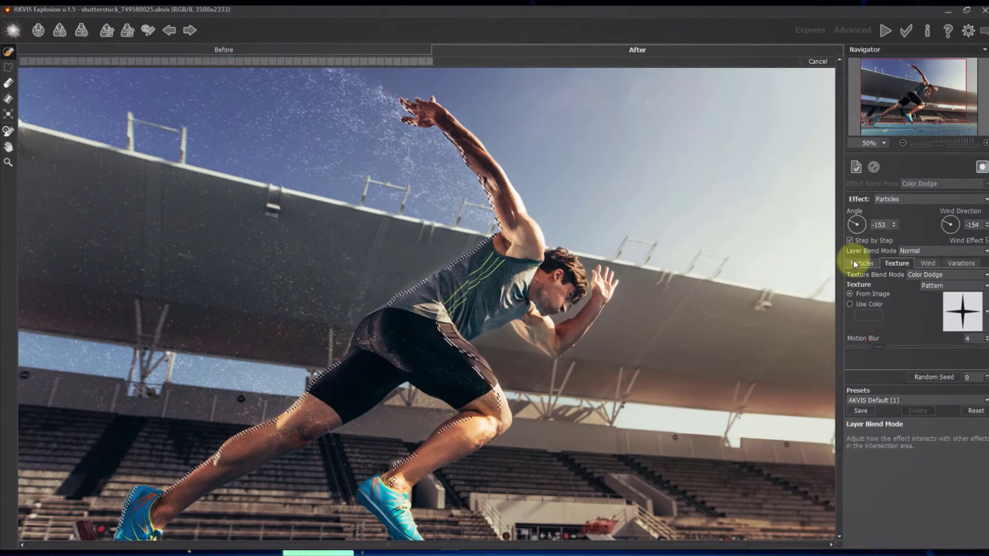
{"action": "left_click", "coordinate": [959, 263]}
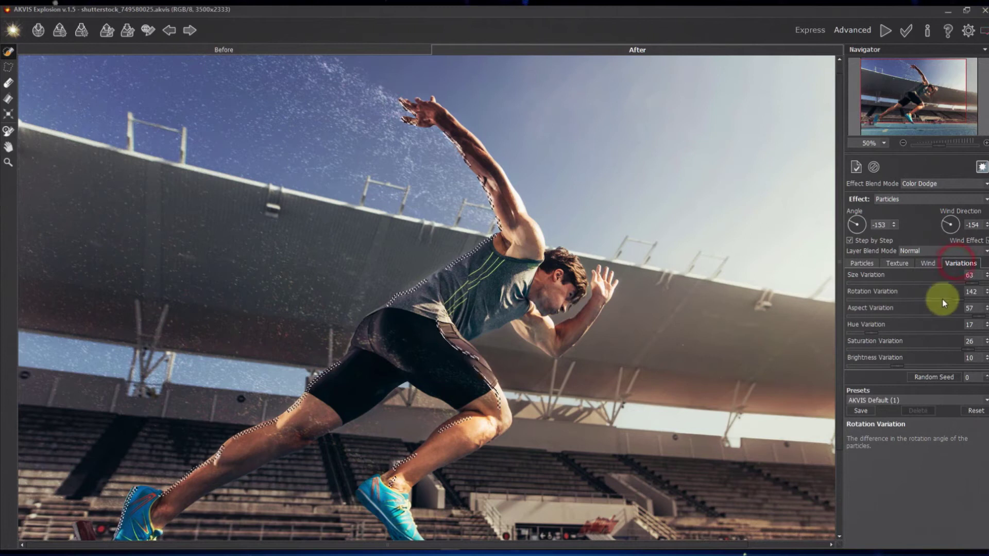
{"action": "left_click", "coordinate": [932, 376]}
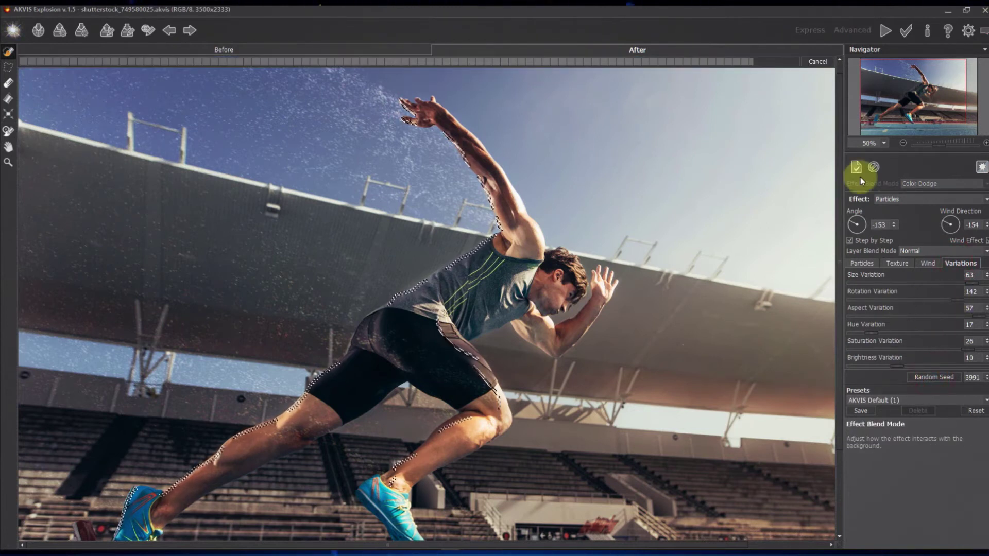
Step: Set the particle density to 242 and apply the effect as particles only, without the background image
{"action": "left_click", "coordinate": [857, 263]}
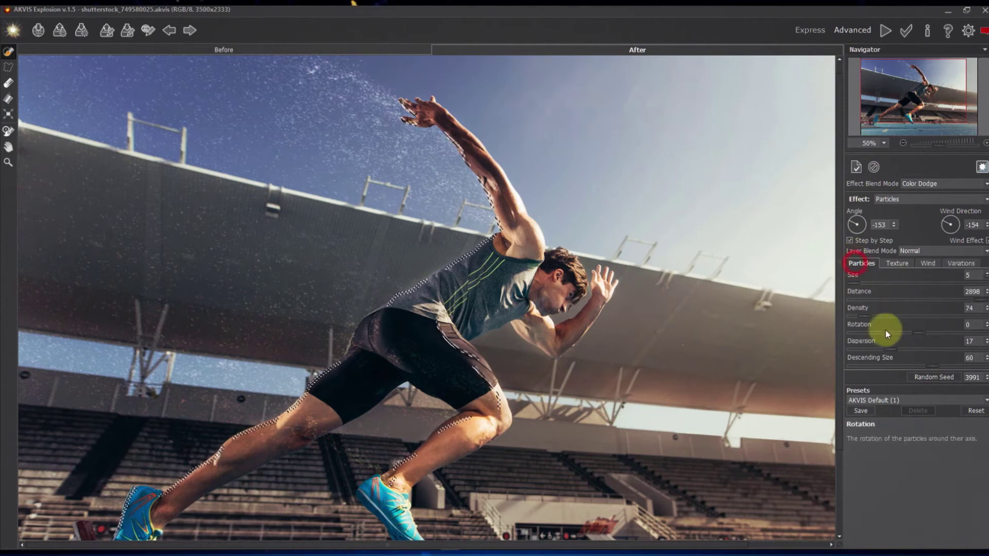
{"action": "left_click_drag", "start_coordinate": [888, 319], "coordinate": [894, 318]}
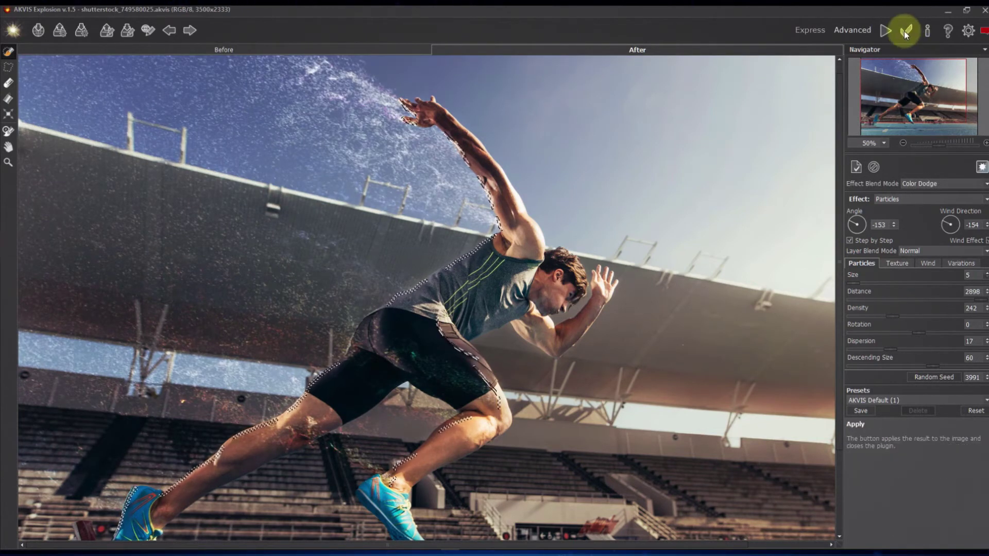
{"action": "left_click", "coordinate": [980, 168]}
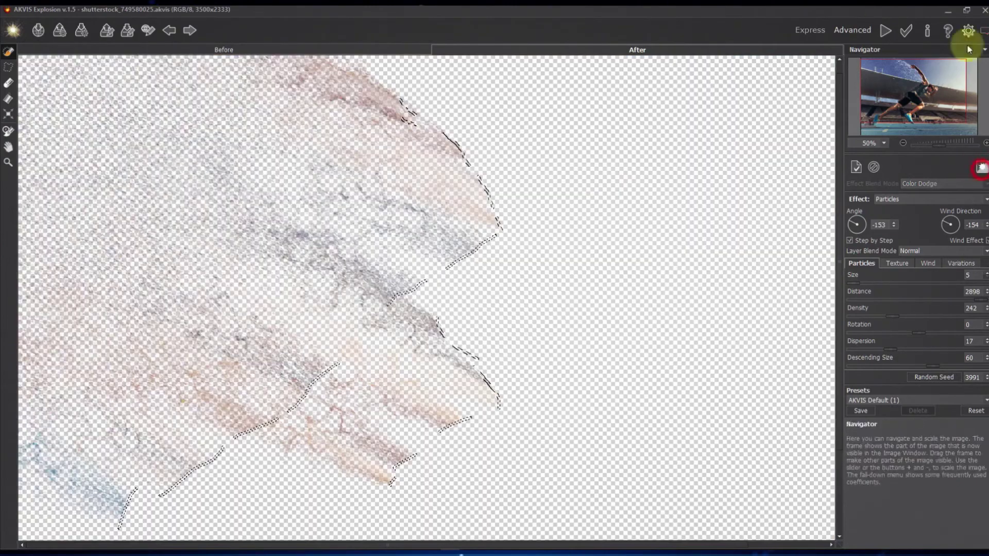
{"action": "left_click", "coordinate": [906, 34]}
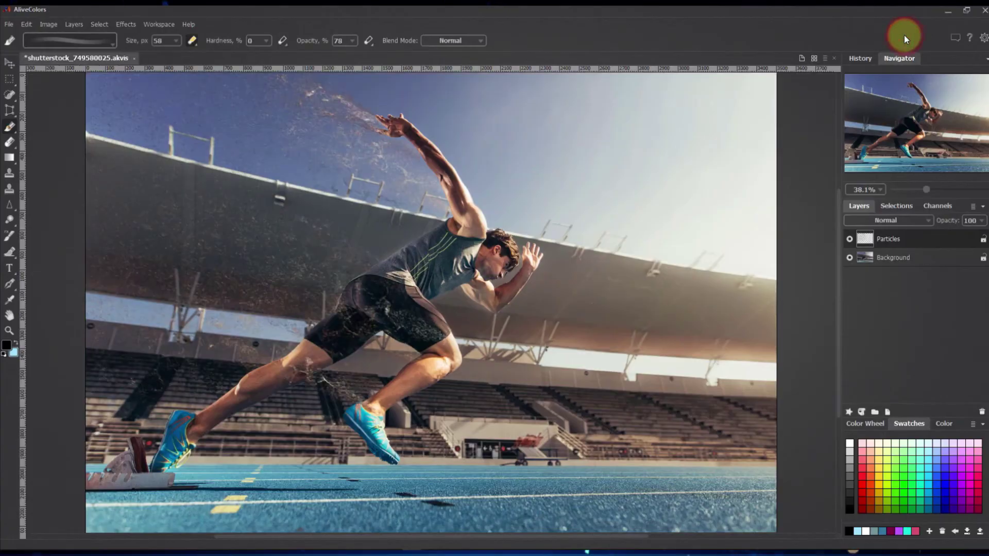
Step: Set the Particles layer's blend mode to Color Dodge
{"action": "left_click", "coordinate": [906, 220]}
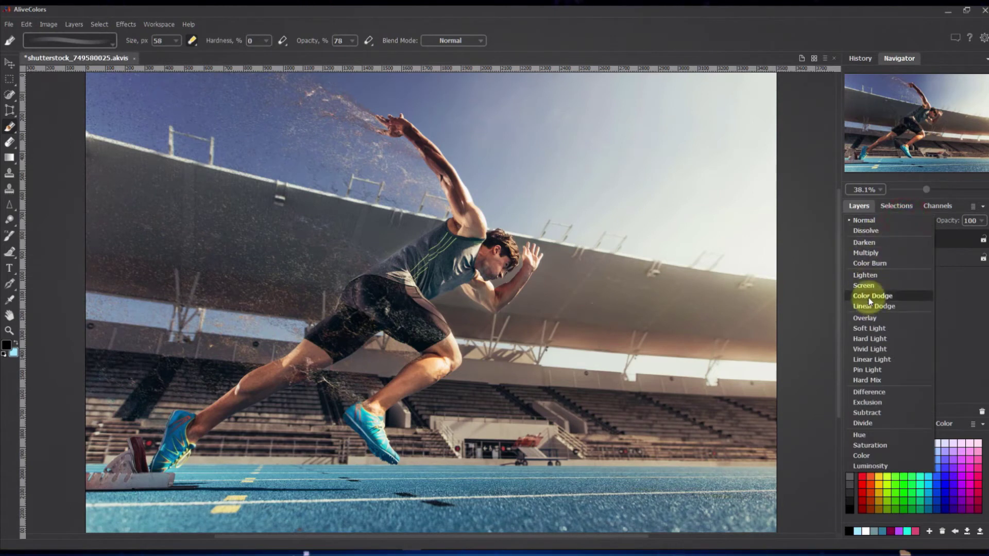
{"action": "left_click", "coordinate": [870, 301]}
{"action": "left_click", "coordinate": [889, 219]}
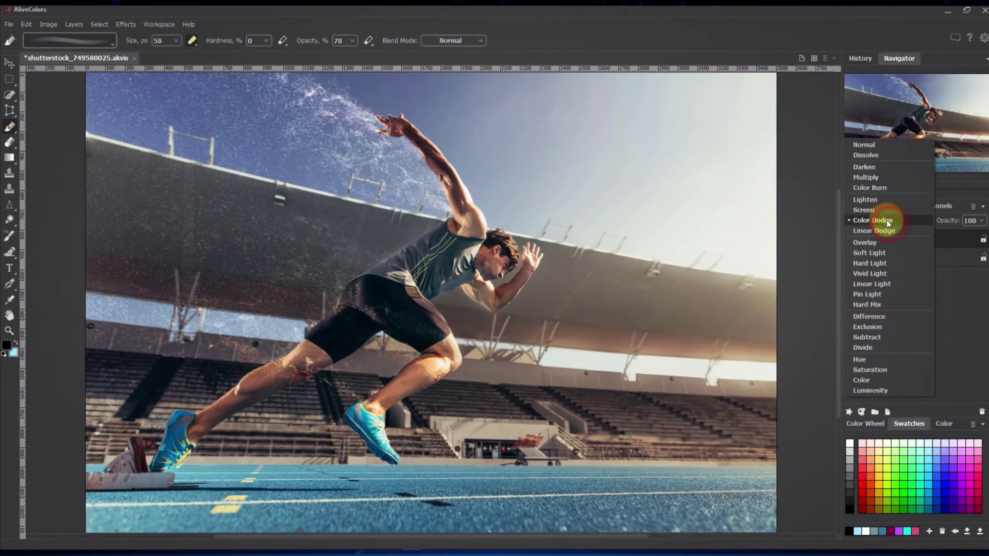
{"action": "left_click", "coordinate": [887, 221]}
Step: Duplicate the Particles layer as Particles copy and set the copy's blend mode to Normal
{"action": "right_click", "coordinate": [890, 238]}
{"action": "left_click", "coordinate": [902, 266]}
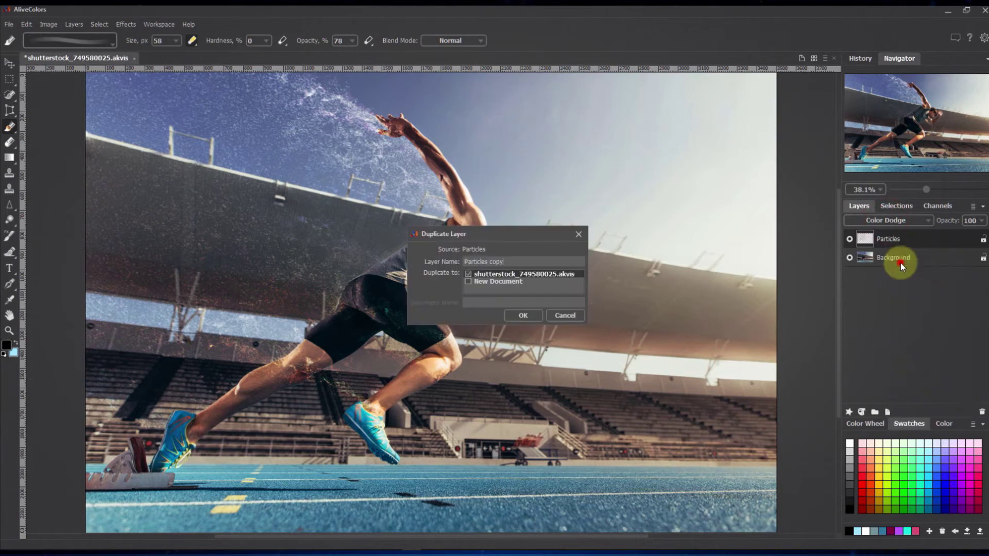
{"action": "left_click", "coordinate": [541, 307]}
{"action": "left_click", "coordinate": [895, 219]}
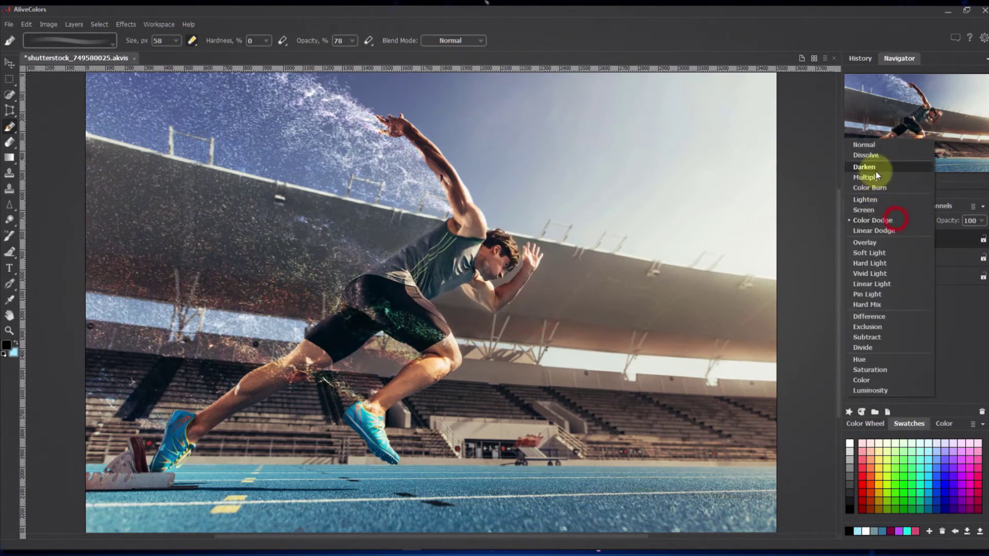
{"action": "left_click", "coordinate": [874, 145]}
{"action": "mouse_move", "coordinate": [895, 239]}
{"action": "left_mouse_down"}
{"action": "mouse_move", "coordinate": [895, 261]}
{"action": "mouse_move", "coordinate": [895, 233]}
{"action": "left_mouse_up"}
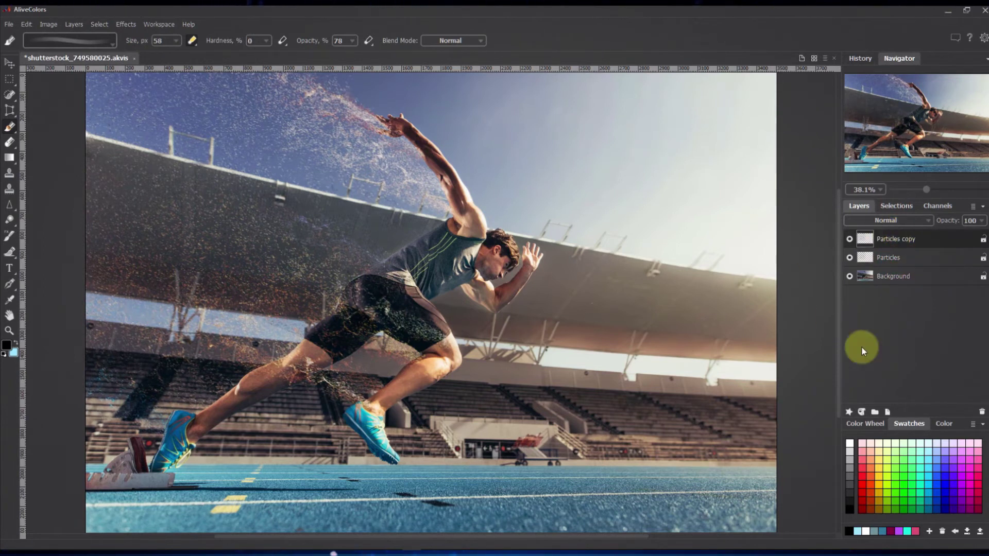
Step: Add a new layer above Particles copy and set the Smoke Brush size to 330 px
{"action": "left_click", "coordinate": [887, 412]}
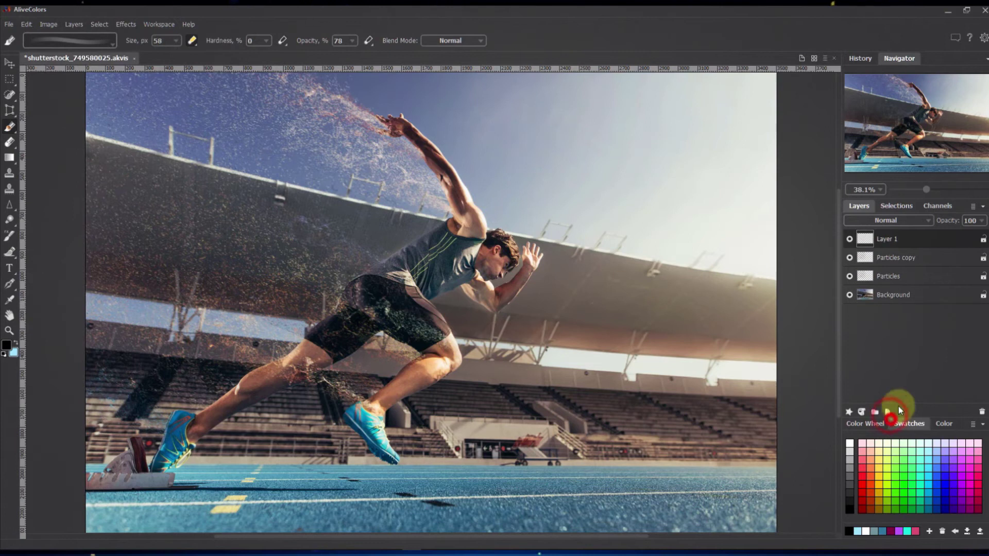
{"action": "left_click", "coordinate": [8, 235]}
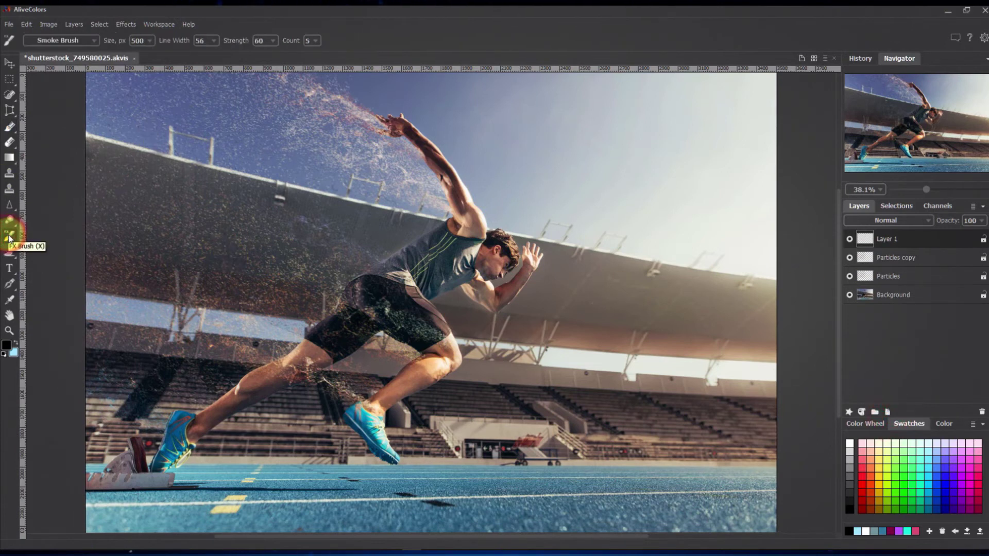
{"action": "left_click", "coordinate": [92, 41]}
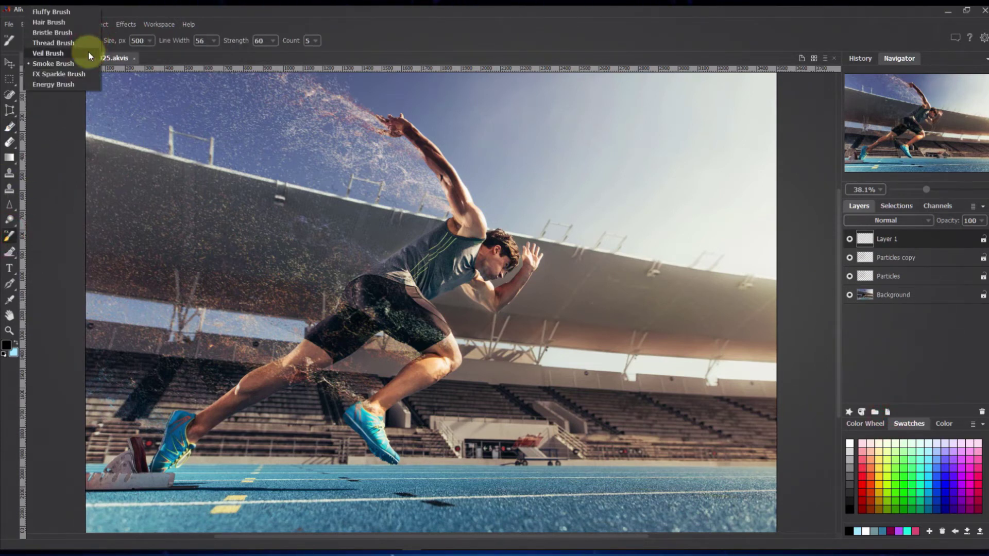
{"action": "left_click", "coordinate": [87, 62]}
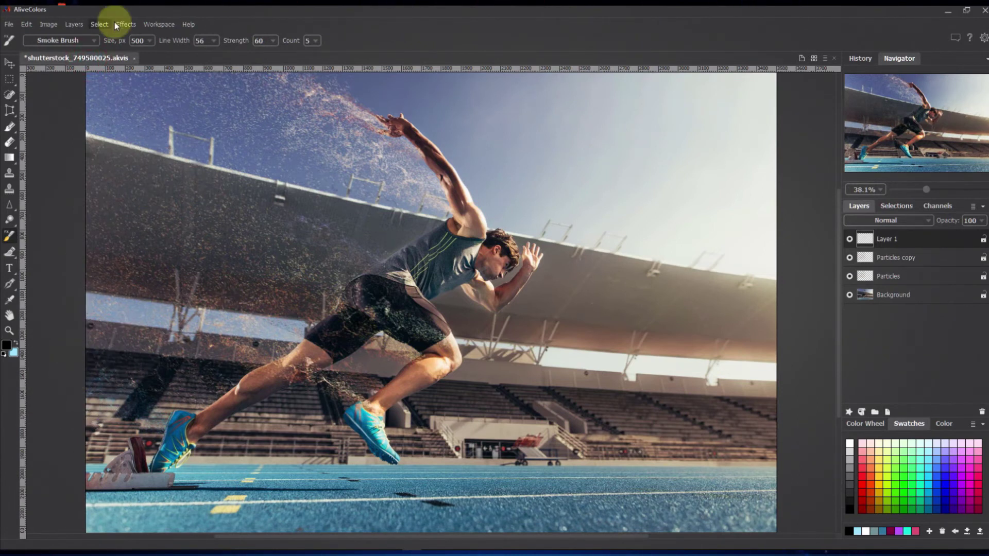
{"action": "left_click", "coordinate": [150, 42]}
{"action": "left_click", "coordinate": [117, 49]}
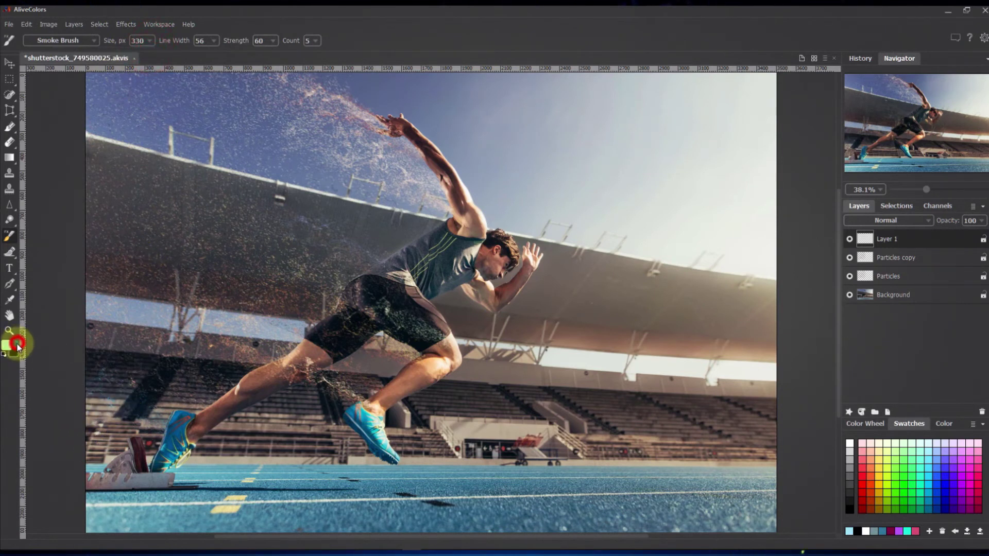
Step: Paint light blue smoke strands from the starting block past the athlete's feet to the image's right edge, the last stroke at size 373 px
{"action": "mouse_move", "coordinate": [67, 470]}
{"action": "left_mouse_down"}
{"action": "mouse_move", "coordinate": [77, 481]}
{"action": "mouse_move", "coordinate": [298, 459]}
{"action": "mouse_move", "coordinate": [854, 315]}
{"action": "left_mouse_up"}
{"action": "mouse_move", "coordinate": [125, 460]}
{"action": "left_mouse_down"}
{"action": "mouse_move", "coordinate": [246, 489]}
{"action": "mouse_move", "coordinate": [474, 419]}
{"action": "mouse_move", "coordinate": [663, 403]}
{"action": "mouse_move", "coordinate": [790, 338]}
{"action": "left_mouse_up"}
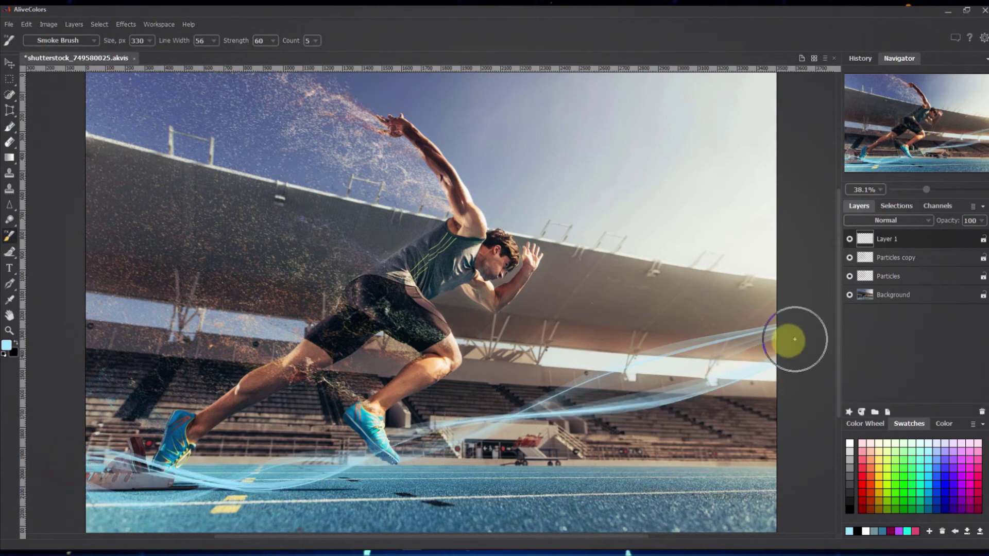
{"action": "left_click", "coordinate": [93, 40]}
{"action": "left_click", "coordinate": [148, 40]}
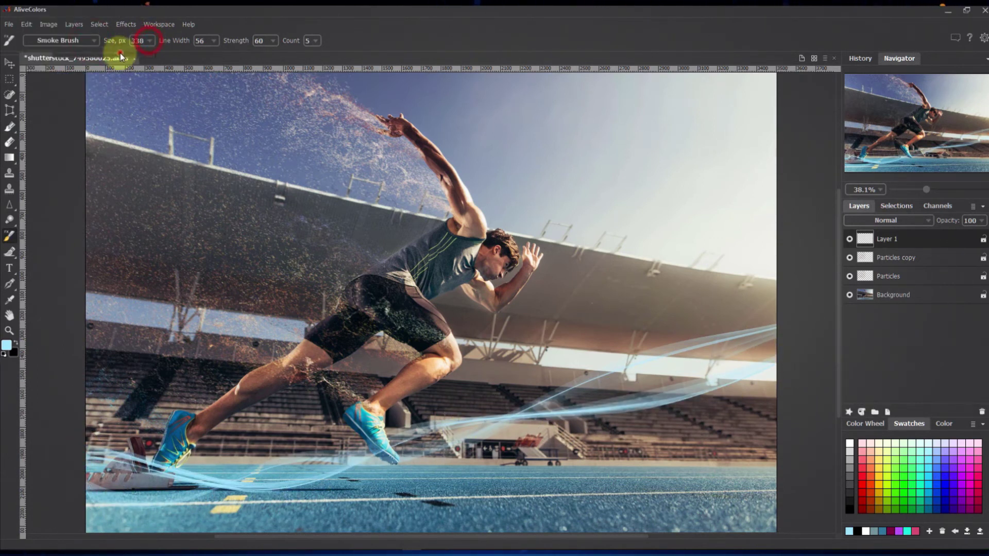
{"action": "mouse_move", "coordinate": [73, 470]}
{"action": "left_mouse_down"}
{"action": "mouse_move", "coordinate": [167, 492]}
{"action": "mouse_move", "coordinate": [295, 481]}
{"action": "mouse_move", "coordinate": [437, 441]}
{"action": "mouse_move", "coordinate": [588, 431]}
{"action": "mouse_move", "coordinate": [780, 377]}
{"action": "mouse_move", "coordinate": [790, 322]}
{"action": "left_mouse_up"}
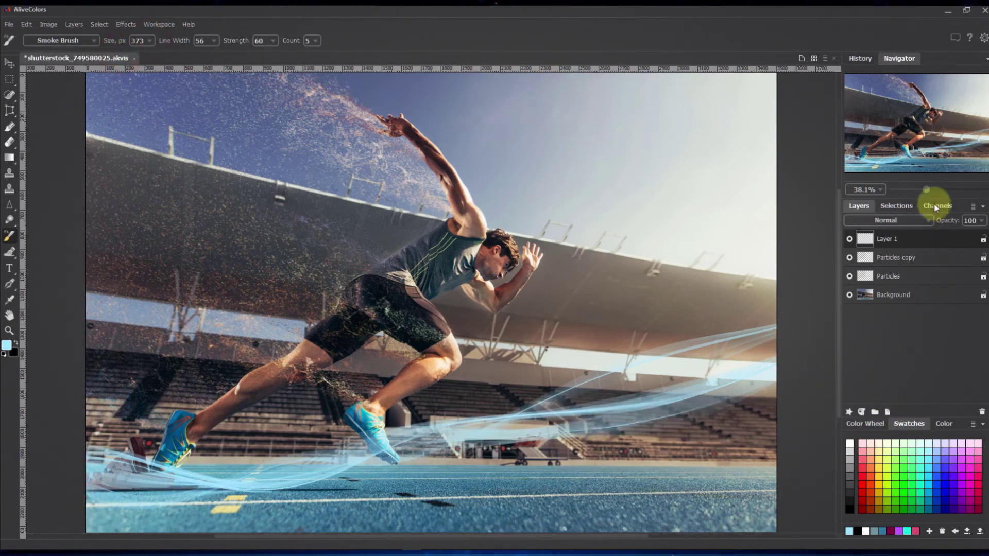
Step: Change the smoke strands layer's blend mode to Hard Light
{"action": "left_click", "coordinate": [928, 220]}
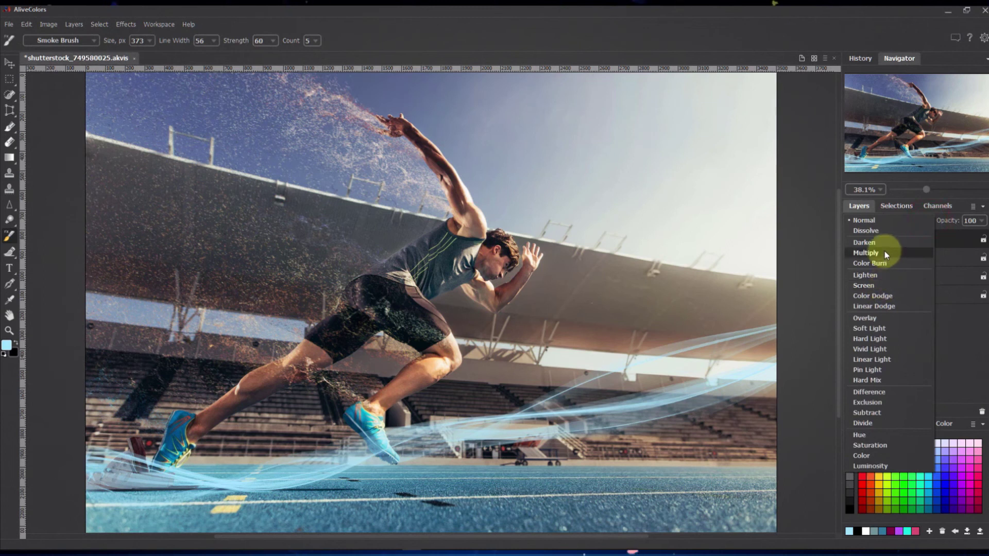
{"action": "left_click", "coordinate": [866, 339]}
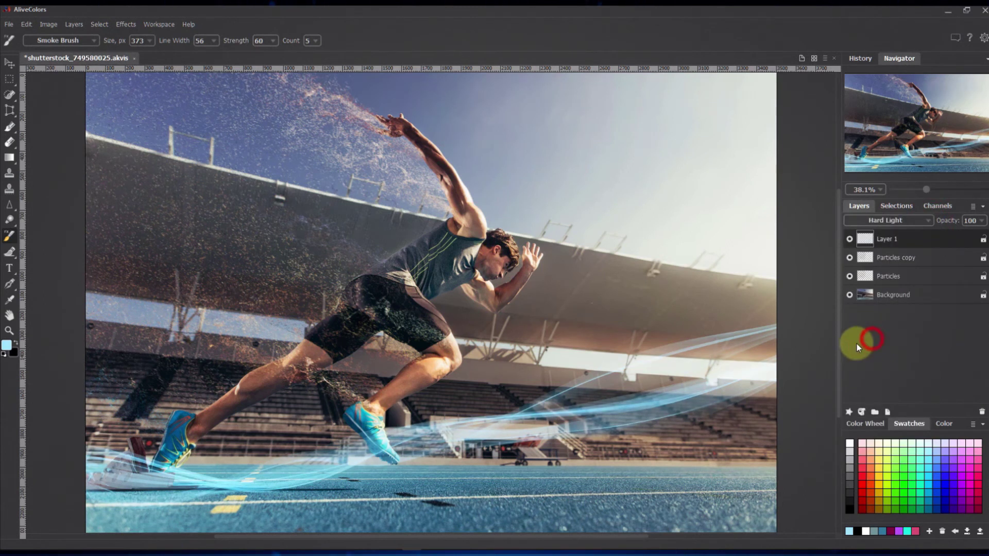
{"action": "left_click", "coordinate": [906, 240]}
Step: Apply a Motion Blur with an angle of 14° and a distance of 124 to the smoke strands layer
{"action": "left_click", "coordinate": [126, 25]}
{"action": "mouse_move", "coordinate": [146, 60]}
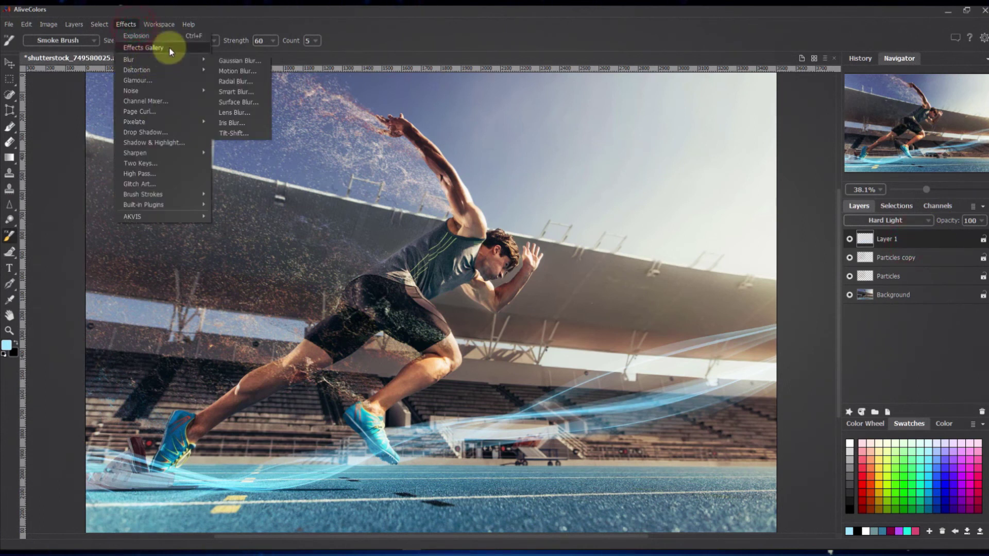
{"action": "left_click", "coordinate": [239, 71]}
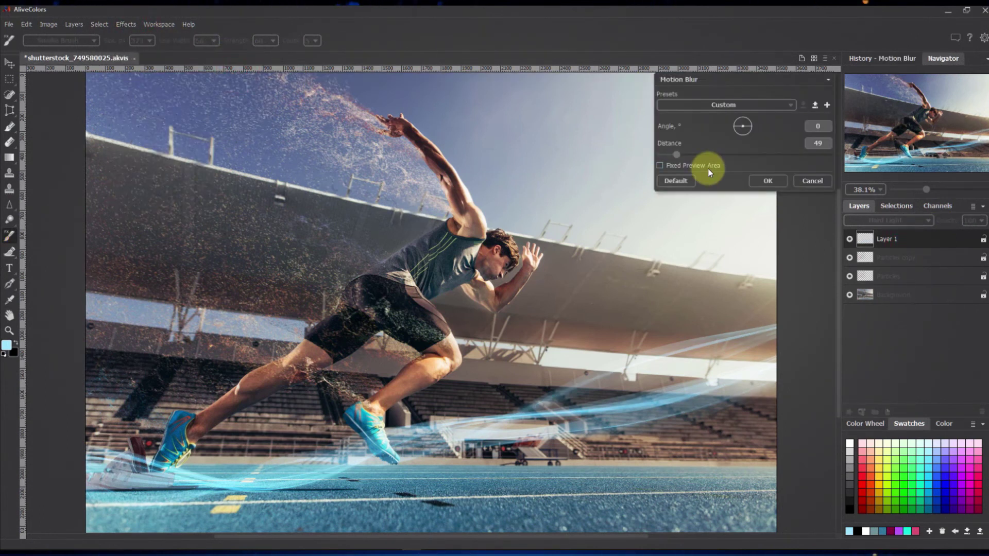
{"action": "left_click", "coordinate": [670, 155]}
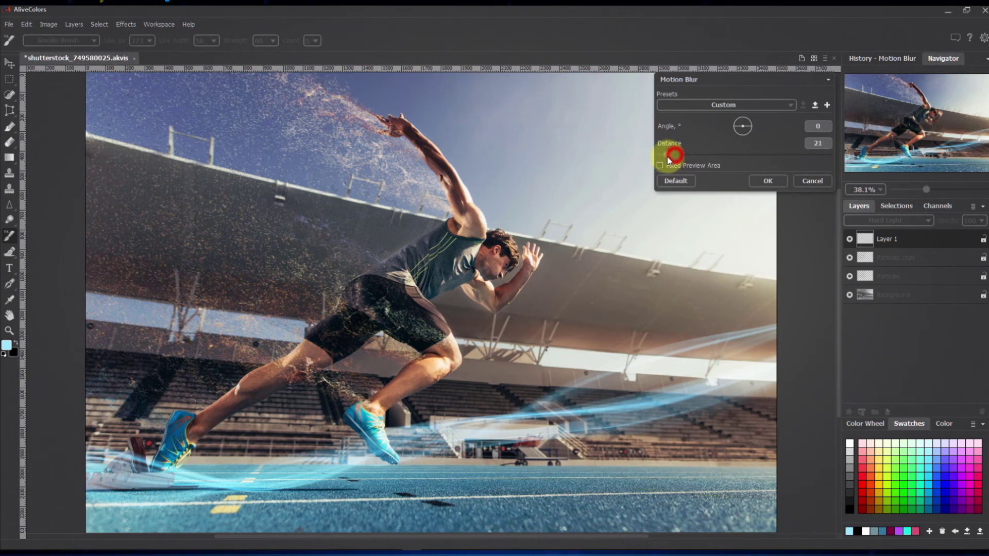
{"action": "left_click", "coordinate": [668, 153]}
{"action": "left_click_drag", "start_coordinate": [746, 125], "coordinate": [752, 122]}
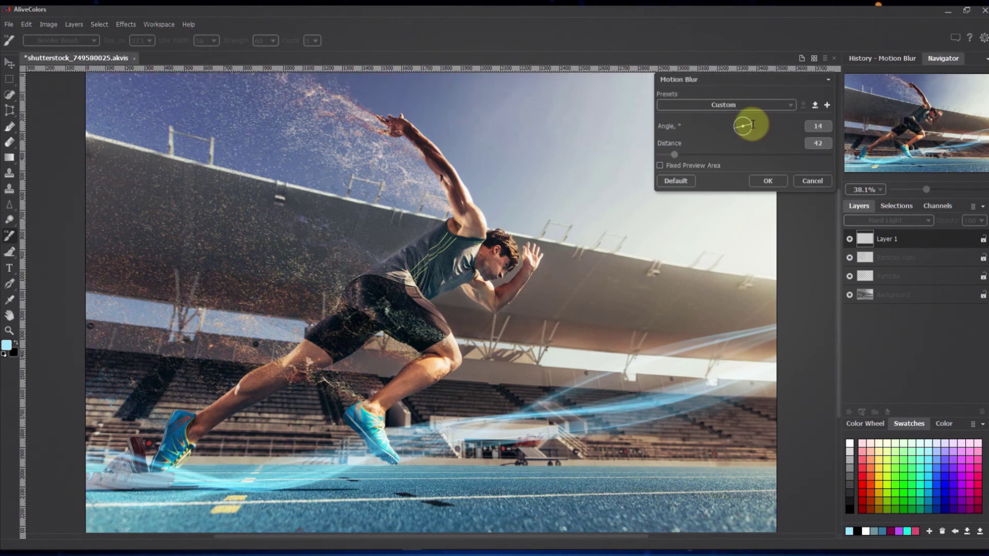
{"action": "left_click_drag", "start_coordinate": [674, 155], "coordinate": [701, 155]}
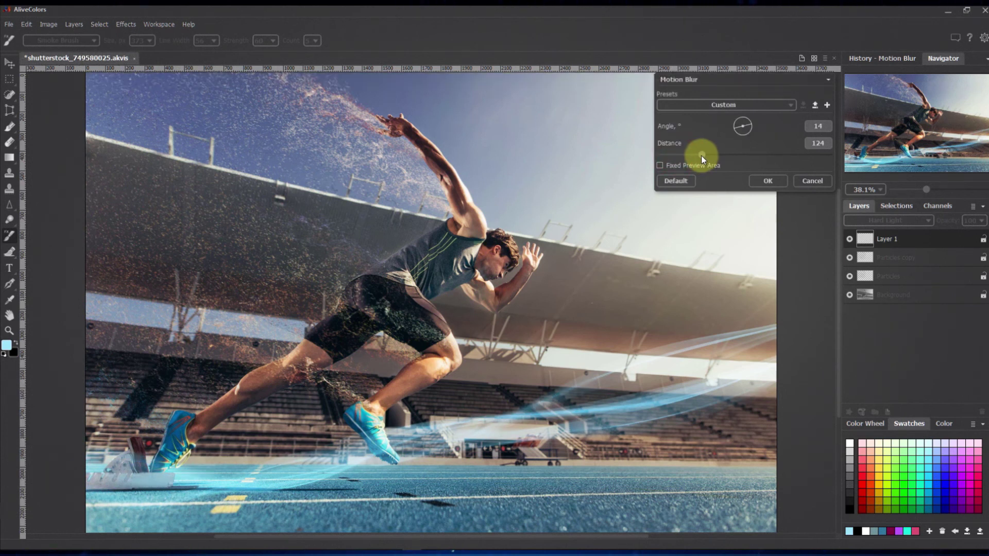
{"action": "left_click", "coordinate": [766, 181]}
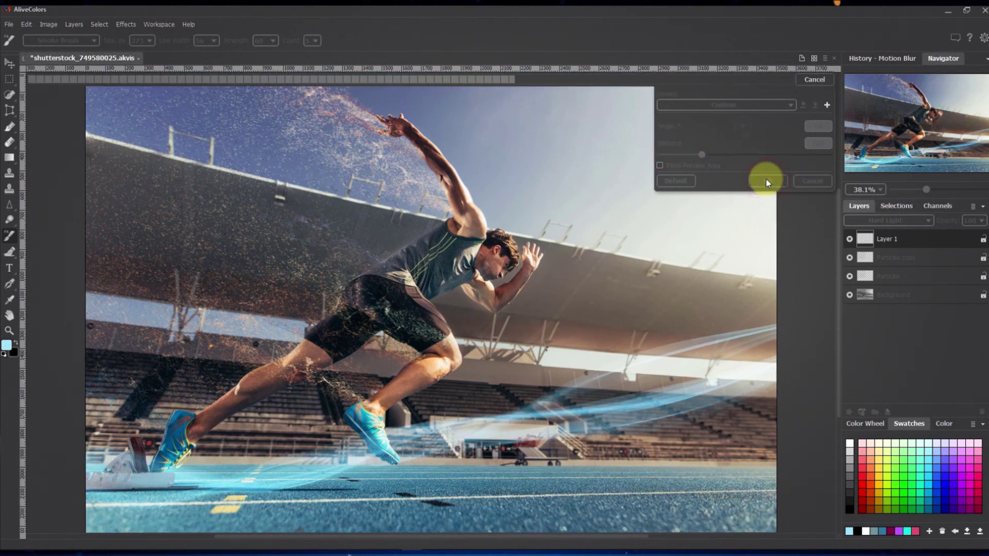